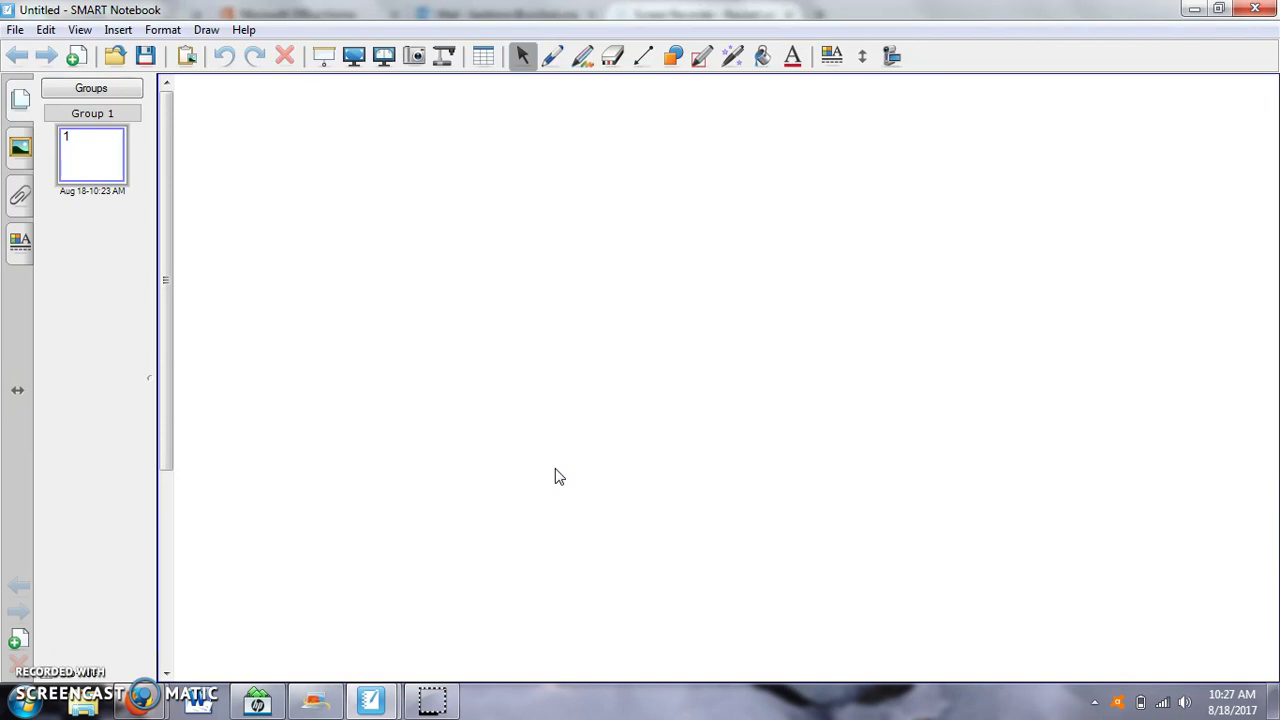
Customize the toolbar by moving the SMART Recorder tool to just before the Show/Hide Screen Shade tool
left_click(483, 413)
left_click(79, 30)
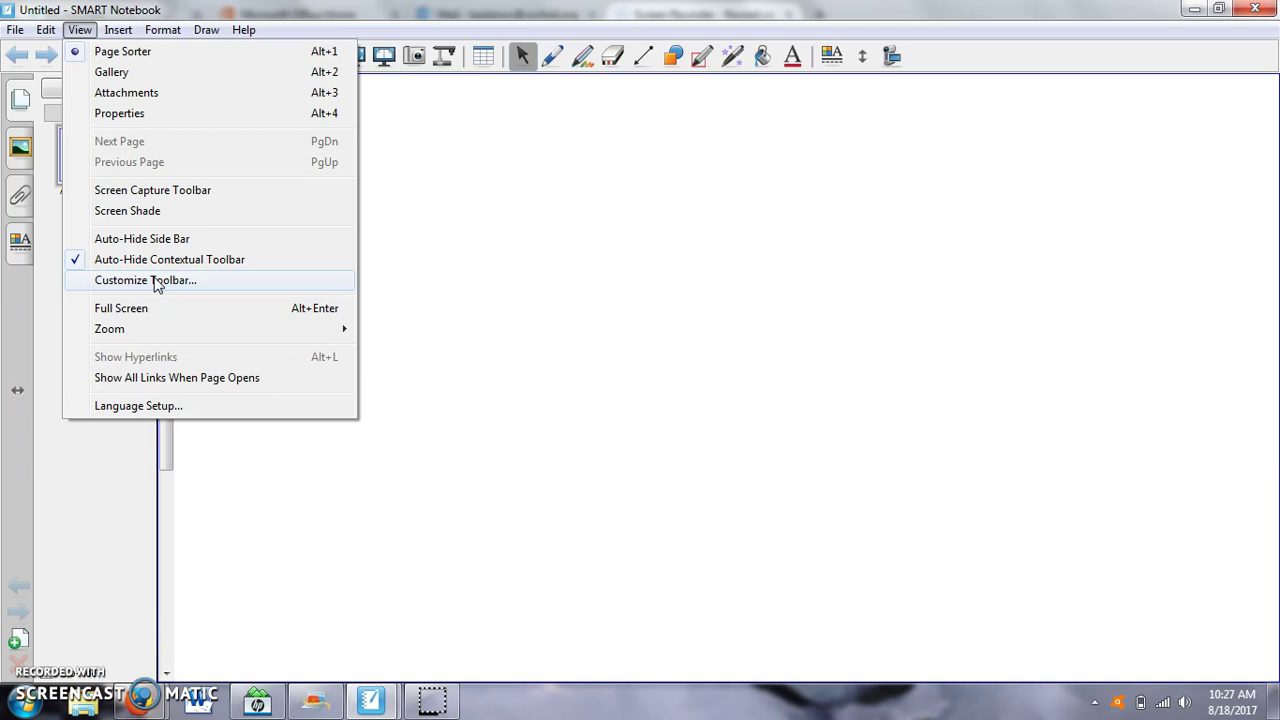
left_click(155, 282)
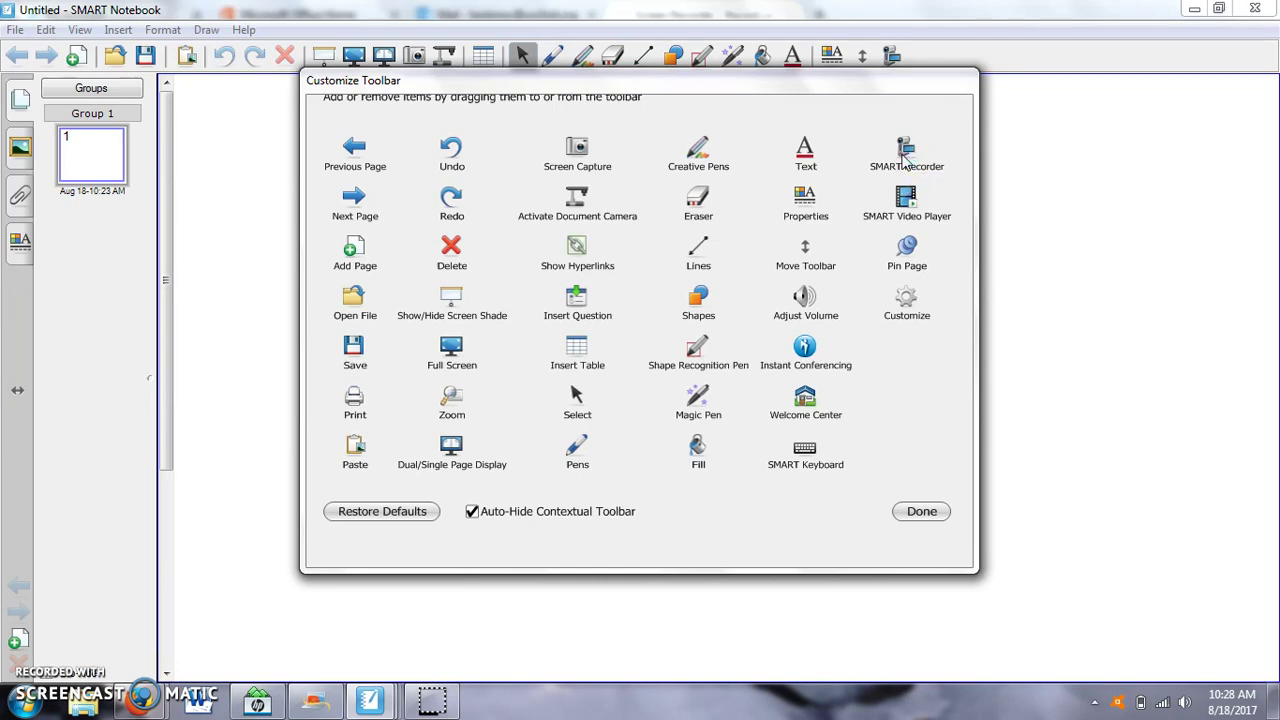
mouse_move(903, 155)
left_mouse_down()
mouse_move(925, 75)
mouse_move(903, 63)
mouse_move(1068, 62)
mouse_move(700, 28)
mouse_move(512, 38)
mouse_move(495, 55)
mouse_move(311, 58)
mouse_move(815, 60)
mouse_move(316, 57)
left_mouse_up()
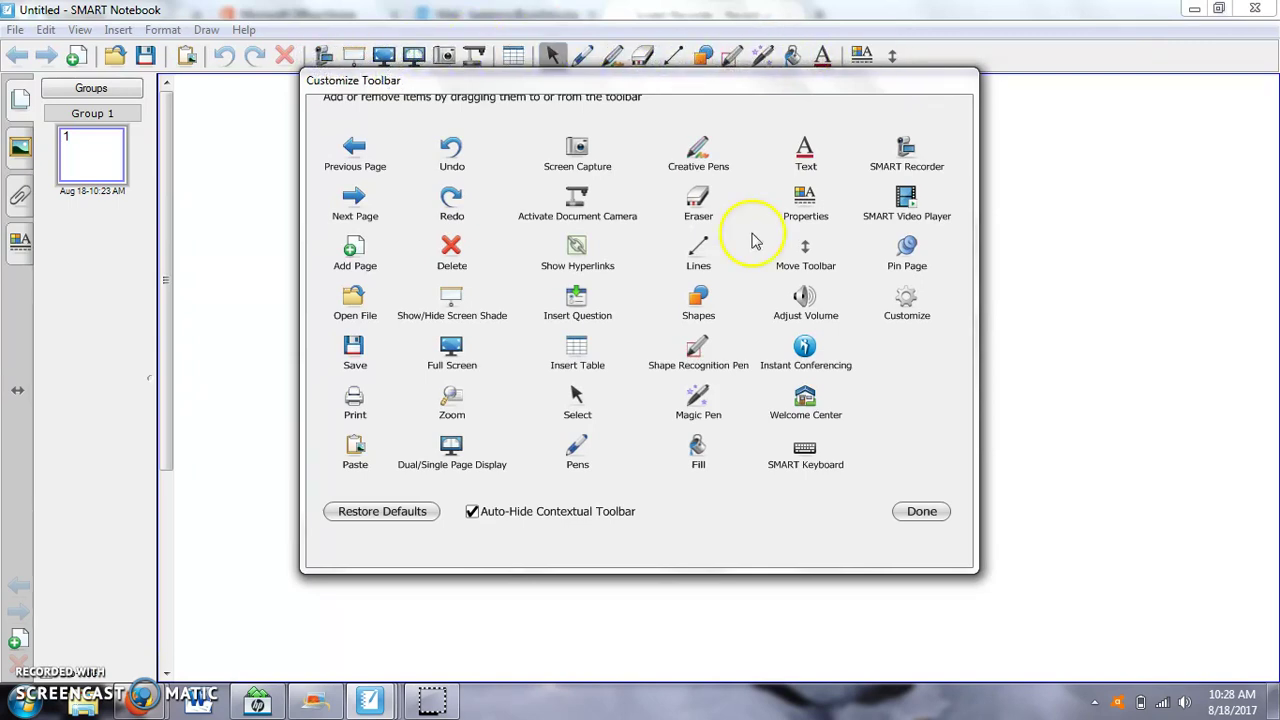
left_click(922, 511)
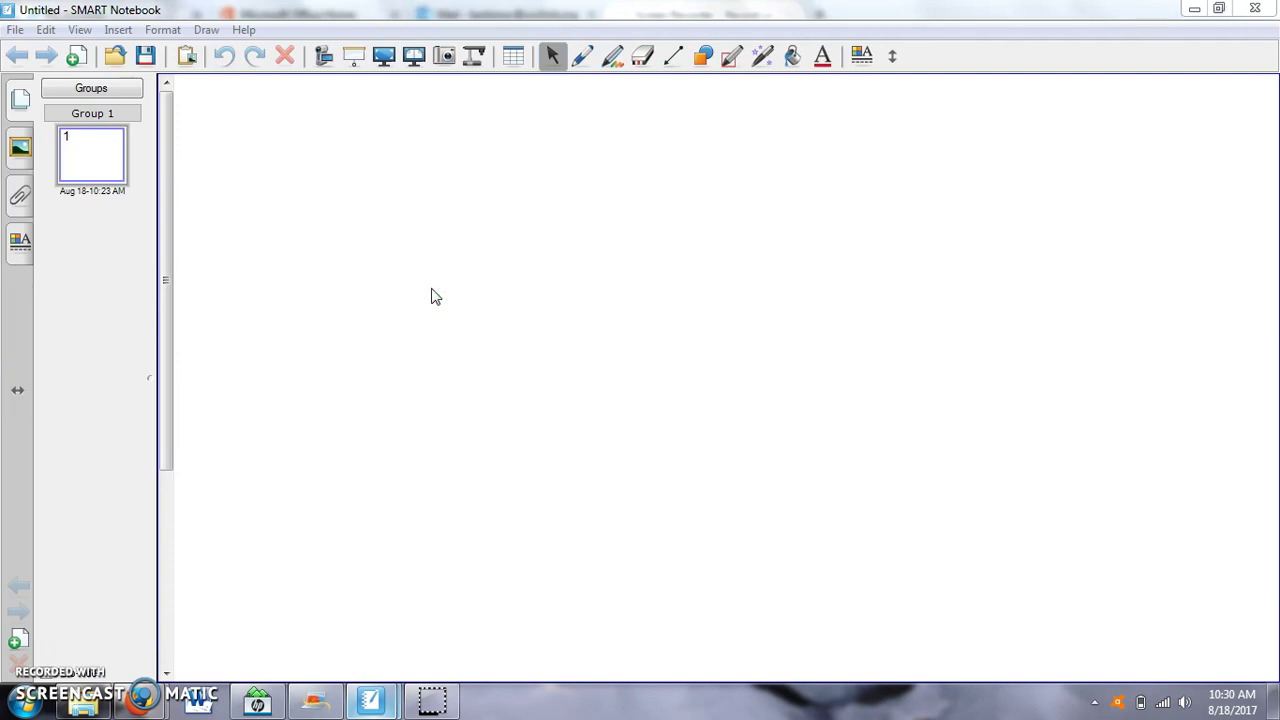
Open the "missing terms" notebook file from the Mini Review Videos & Lessons folder and maximize its window
left_click(88, 706)
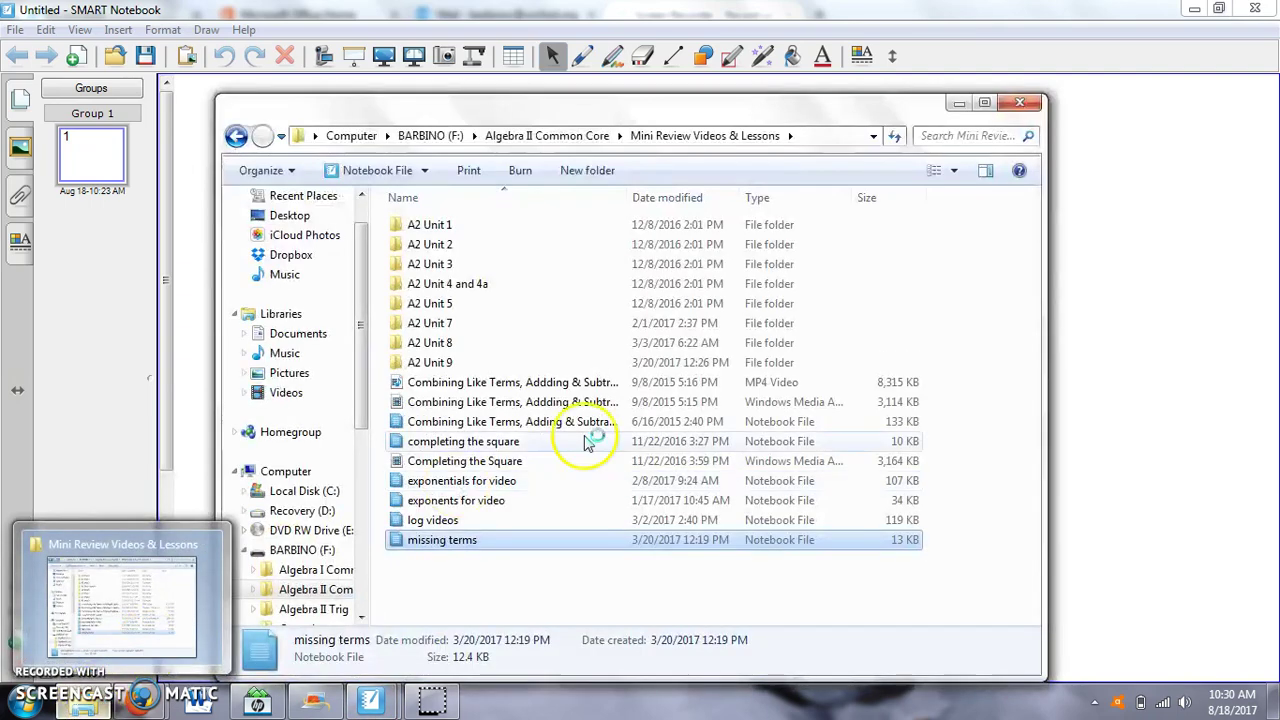
double_click(530, 545)
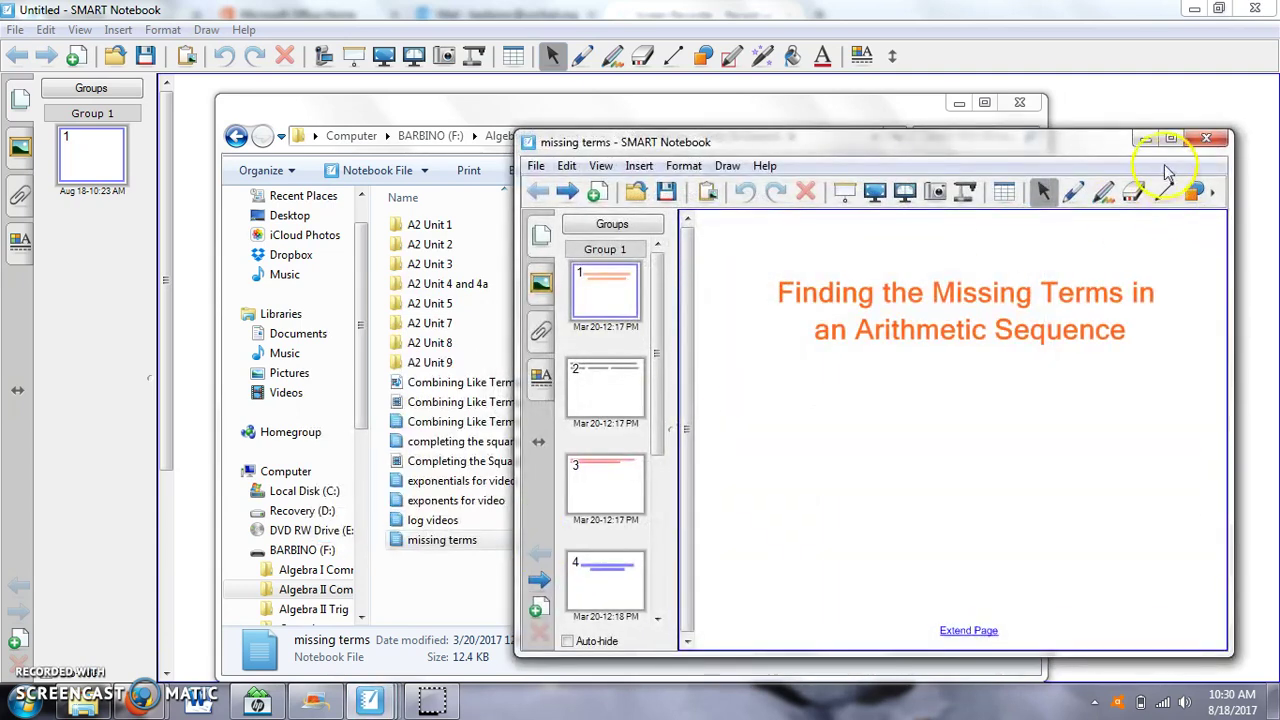
left_click(1170, 137)
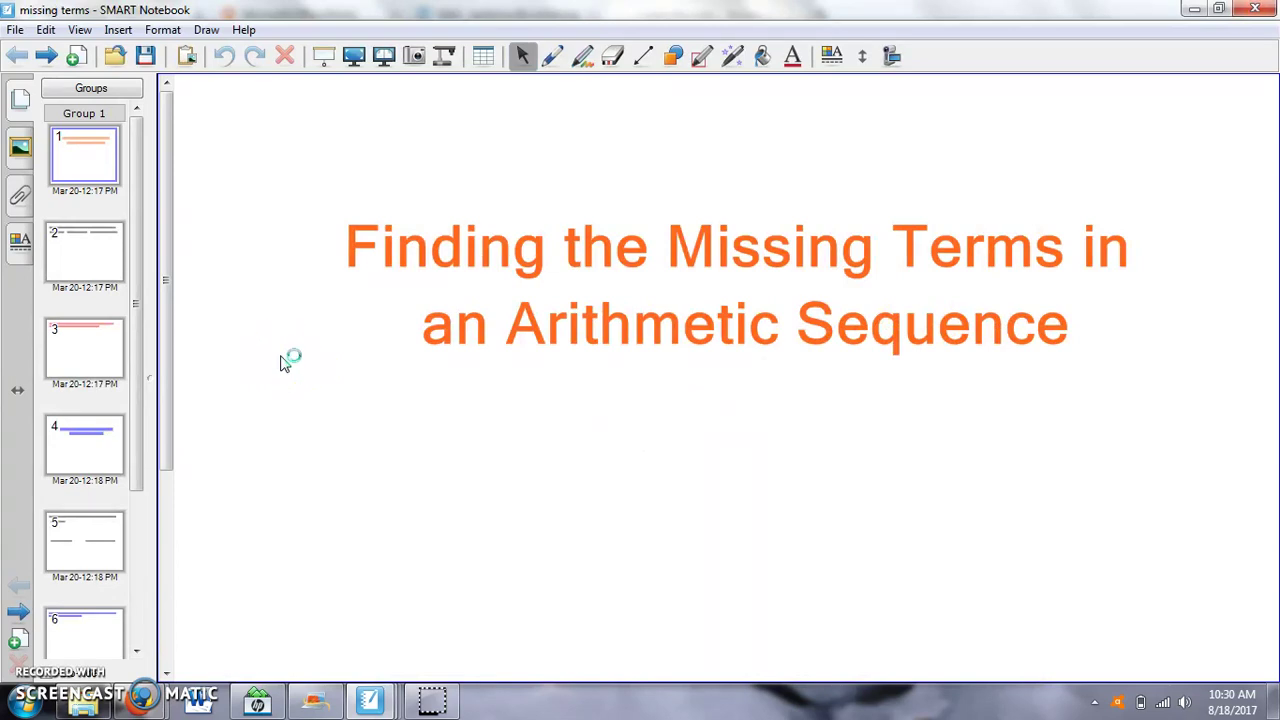
Look through the lesson pages of the notebook and return to the title page on page 1
left_click(47, 57)
left_click(47, 57)
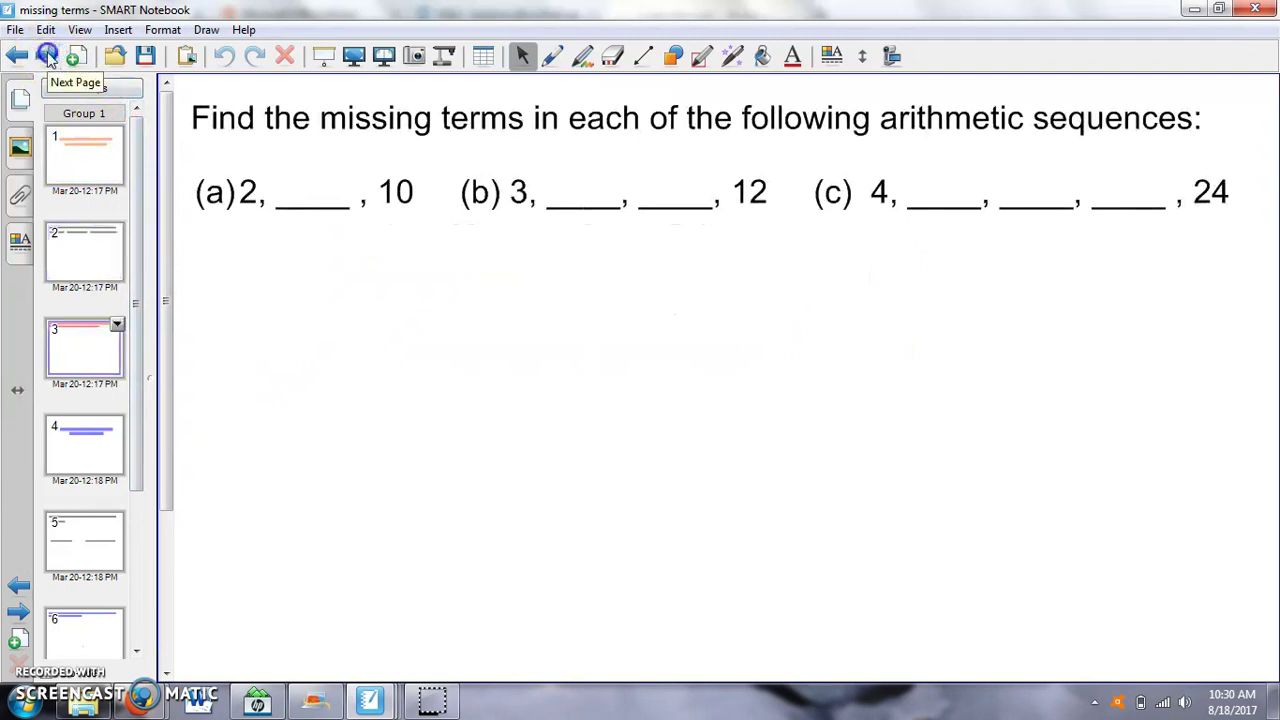
left_click(47, 57)
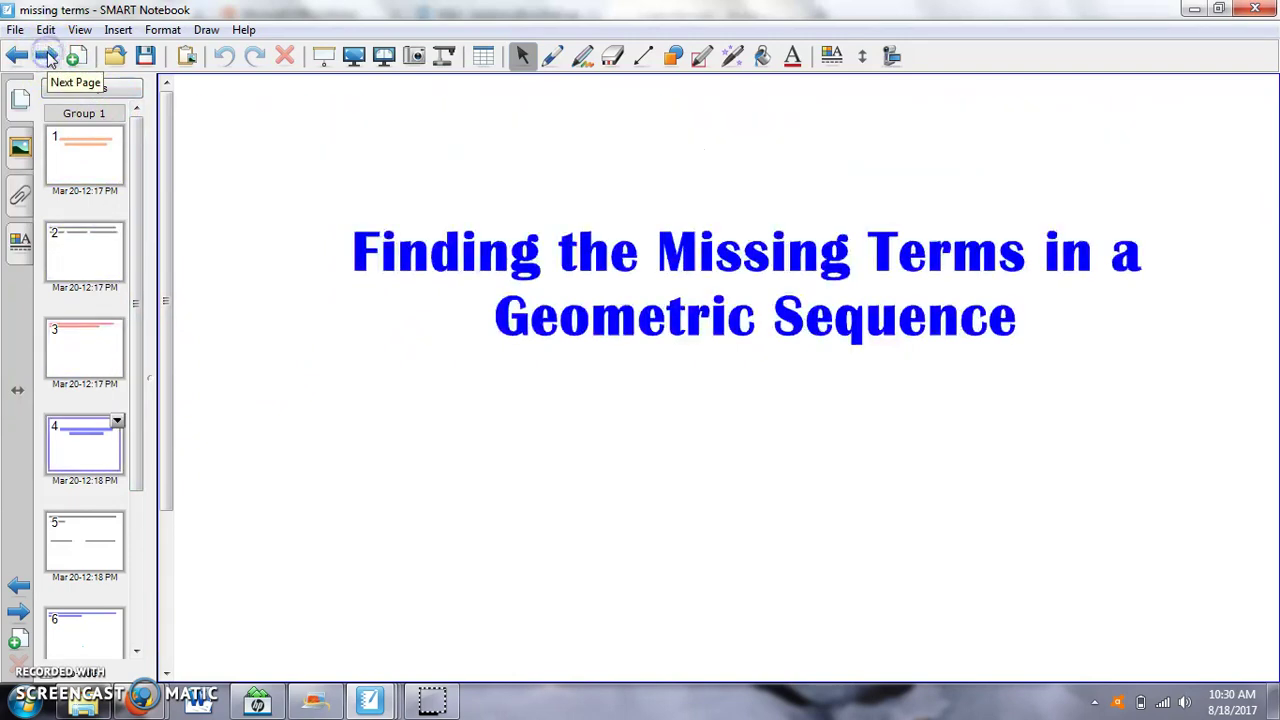
left_click(47, 57)
left_click(110, 143)
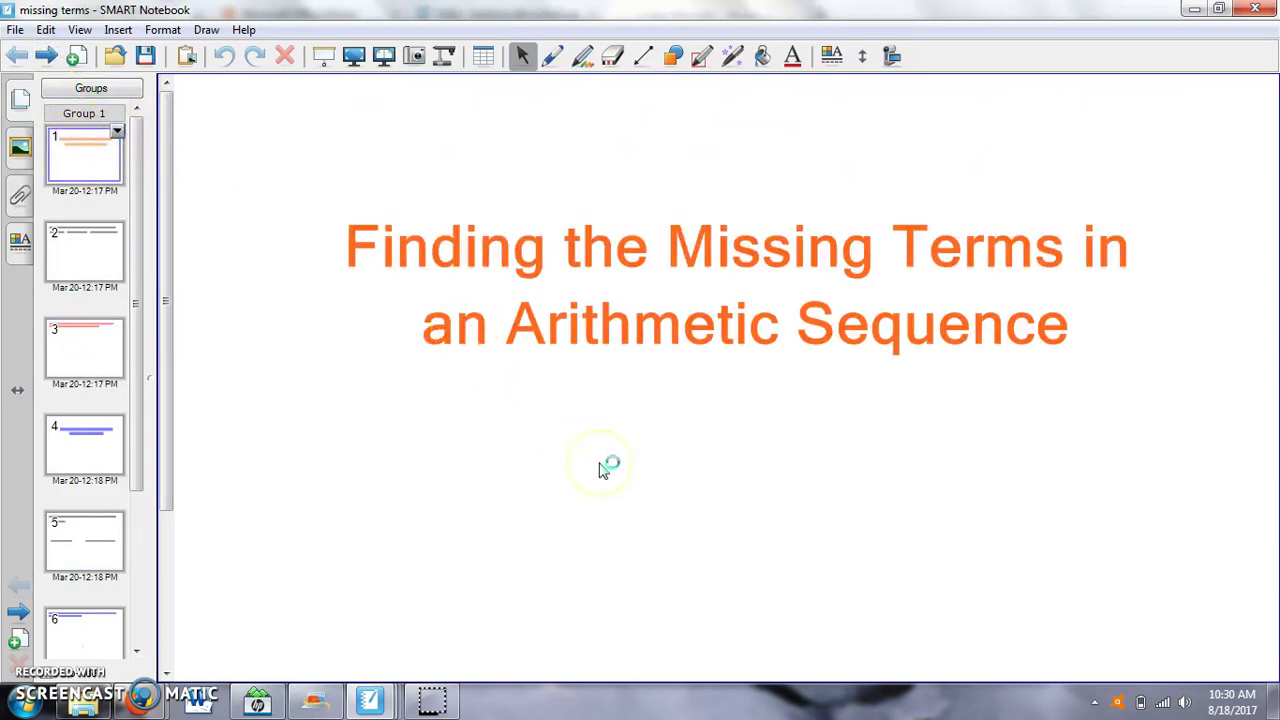
Open SMART Recorder and move its window to the empty lower-right corner of the page, clear of the title text
left_click(897, 60)
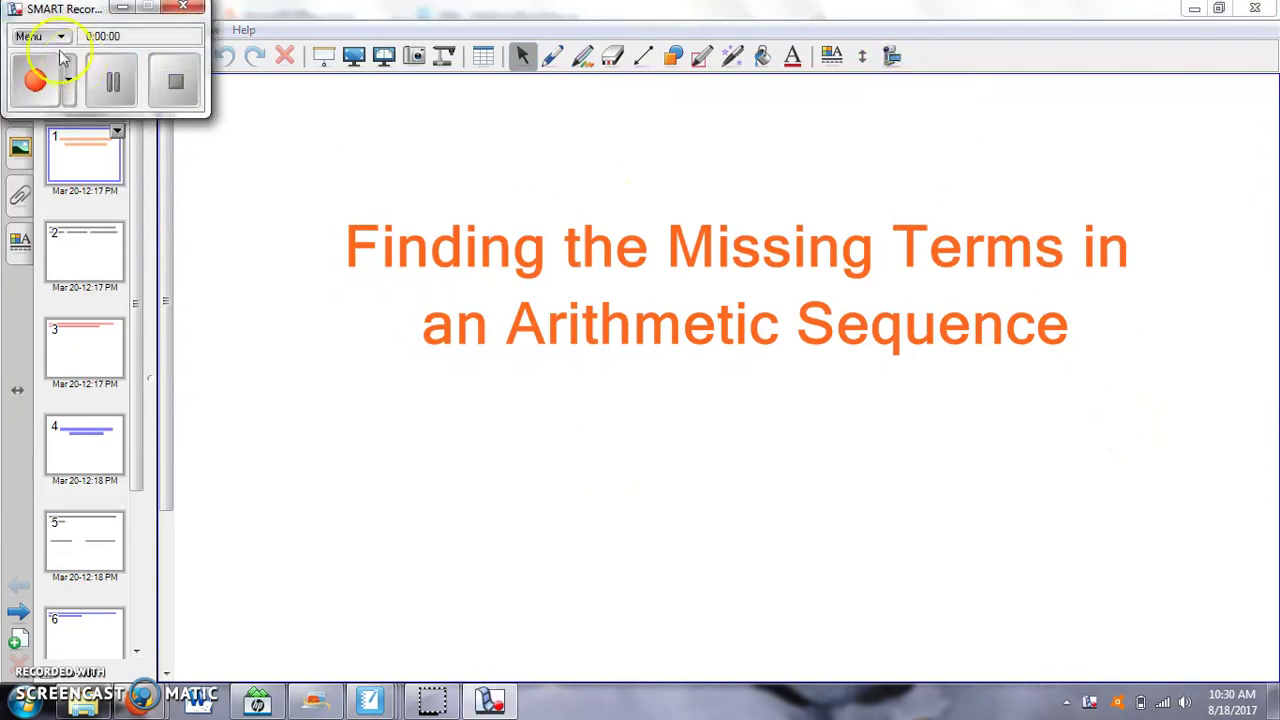
left_click_drag(55, 15, 1113, 565)
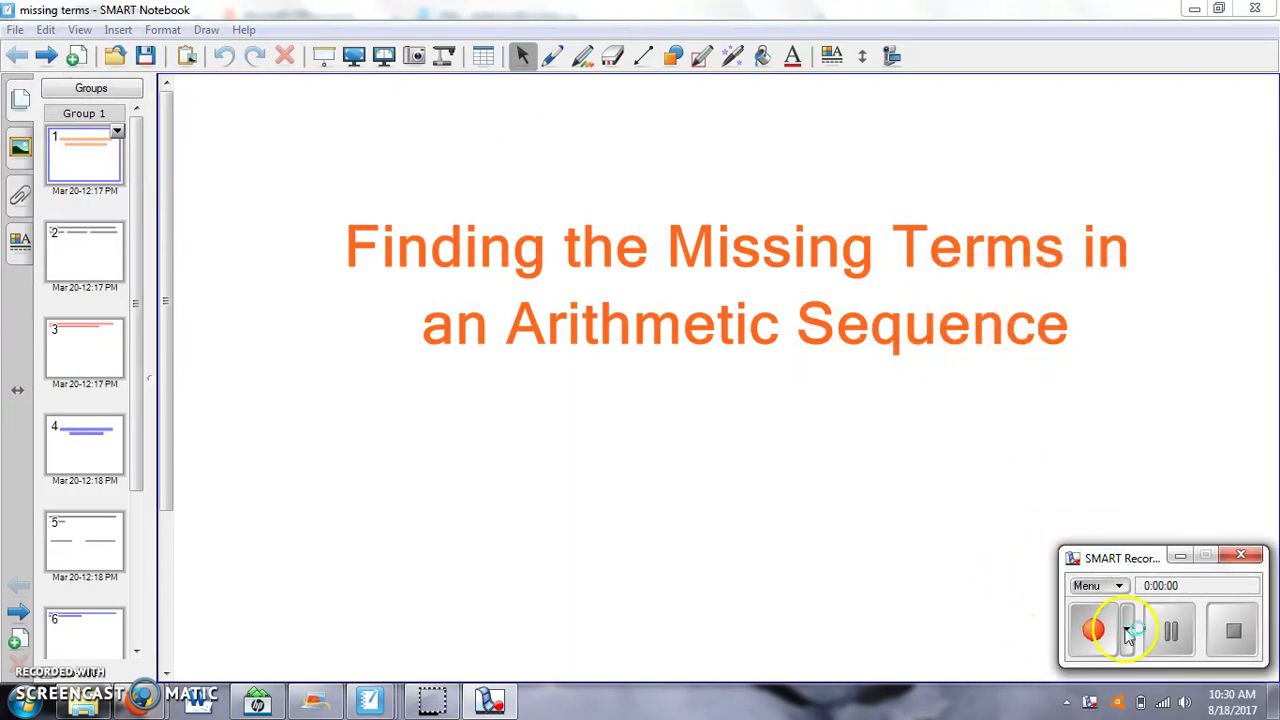
left_click(1248, 632)
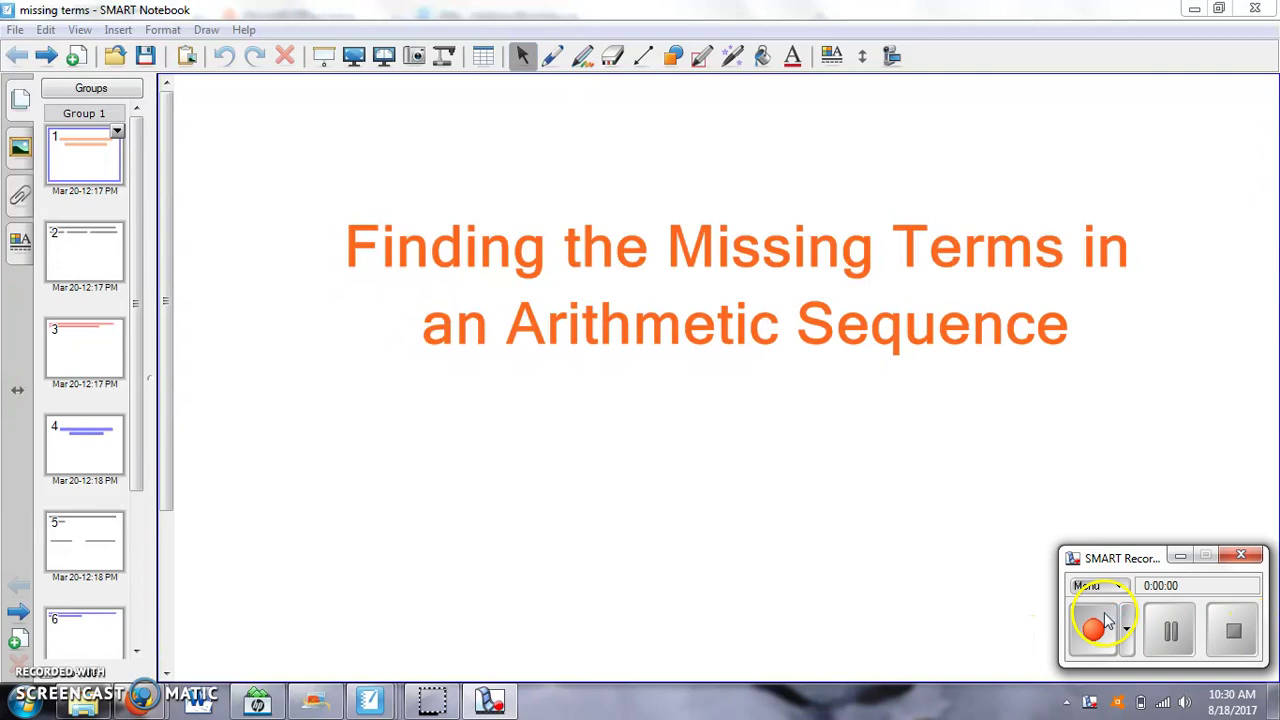
left_click(1176, 636)
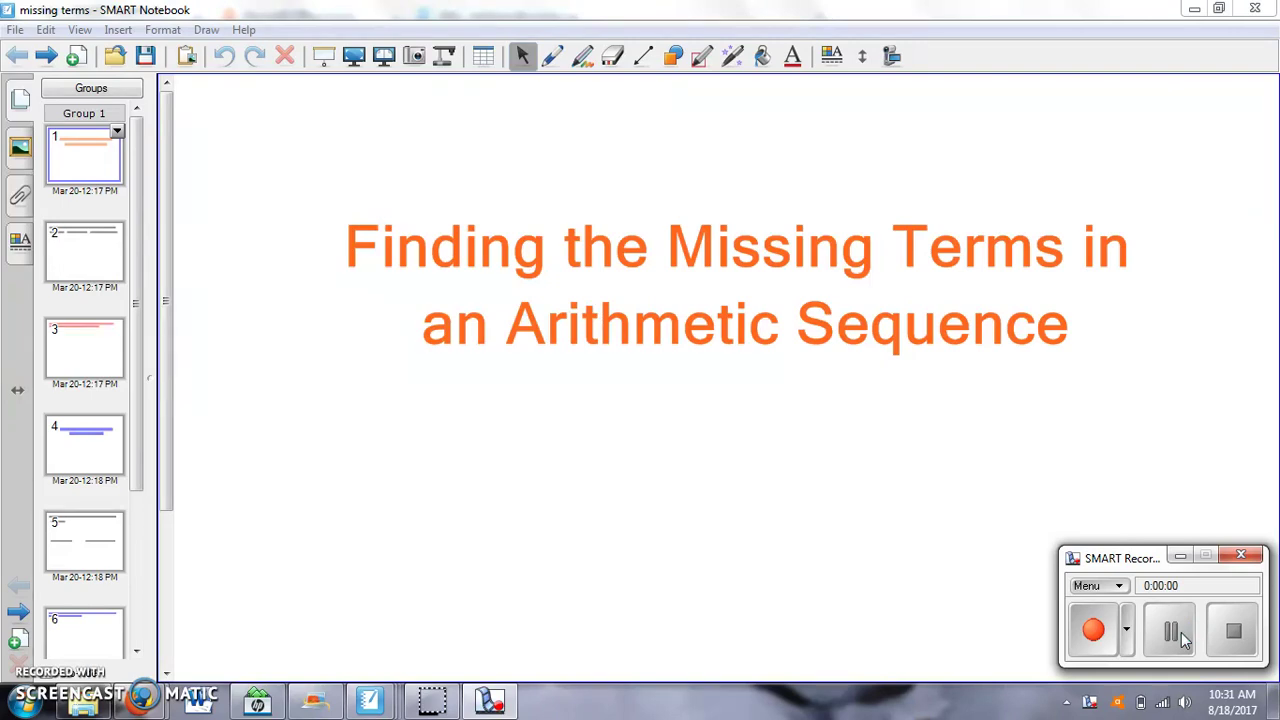
left_click(1090, 627)
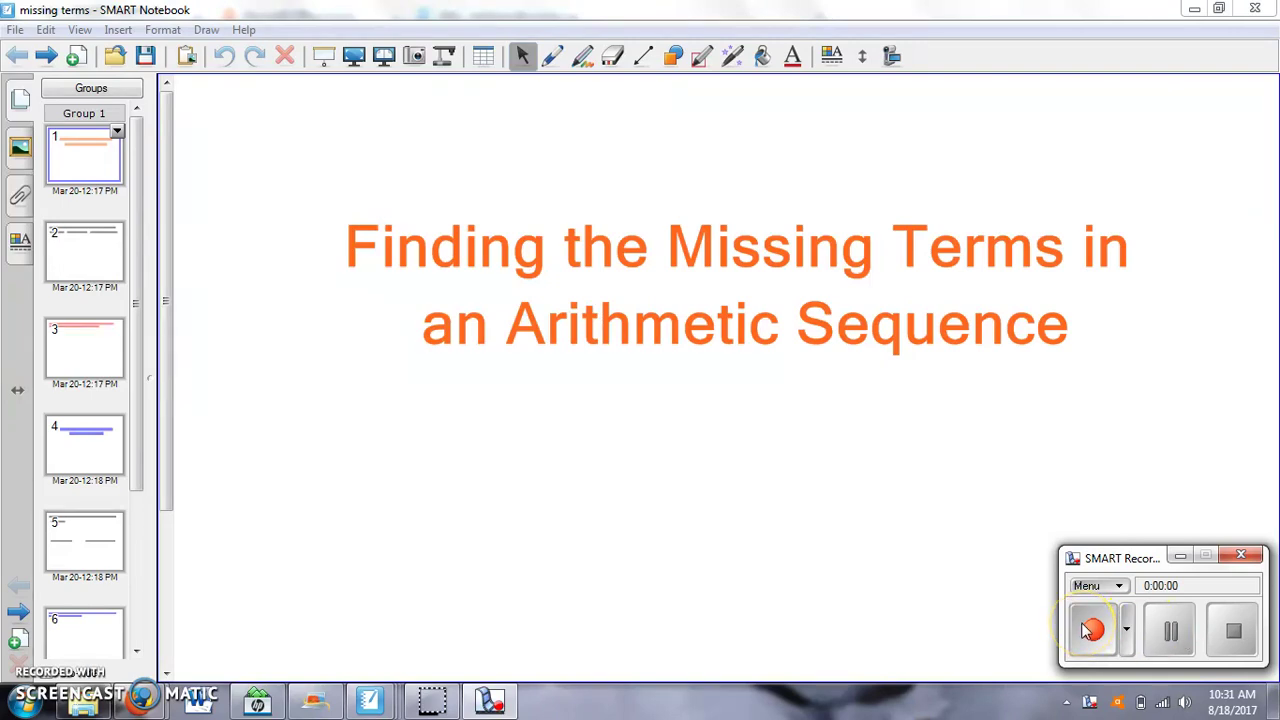
left_click(1233, 632)
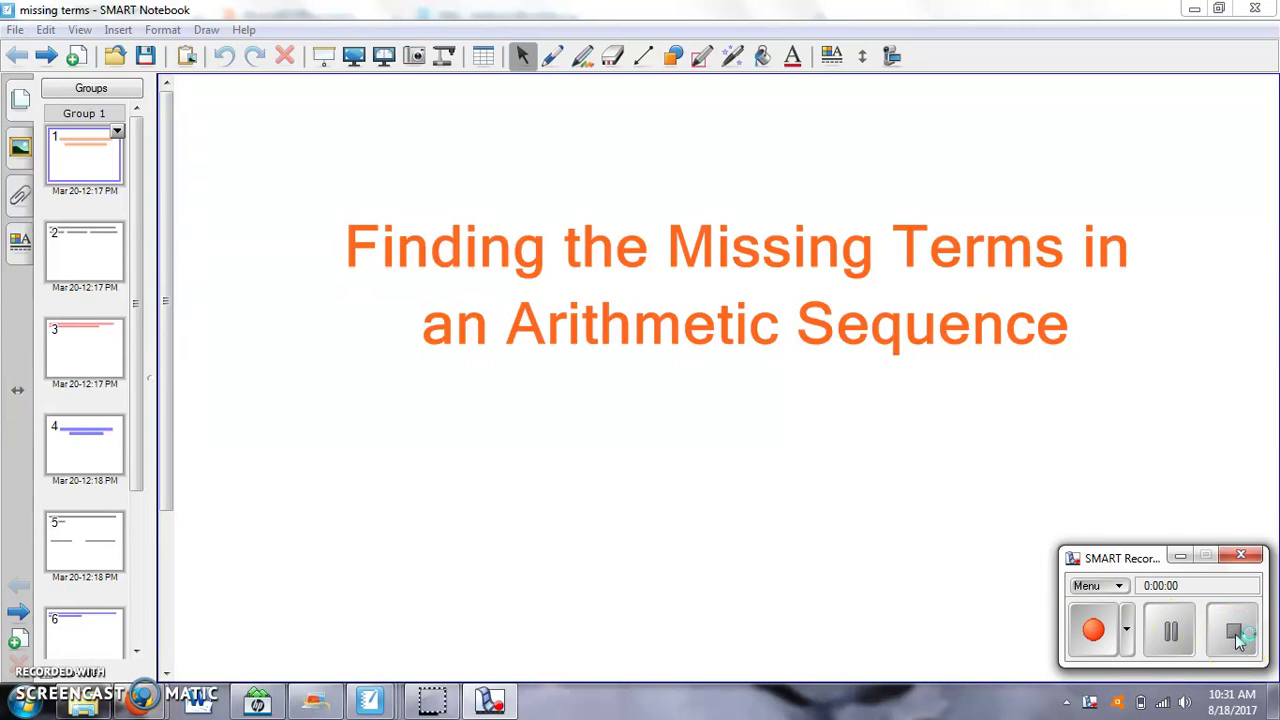
left_click(1170, 636)
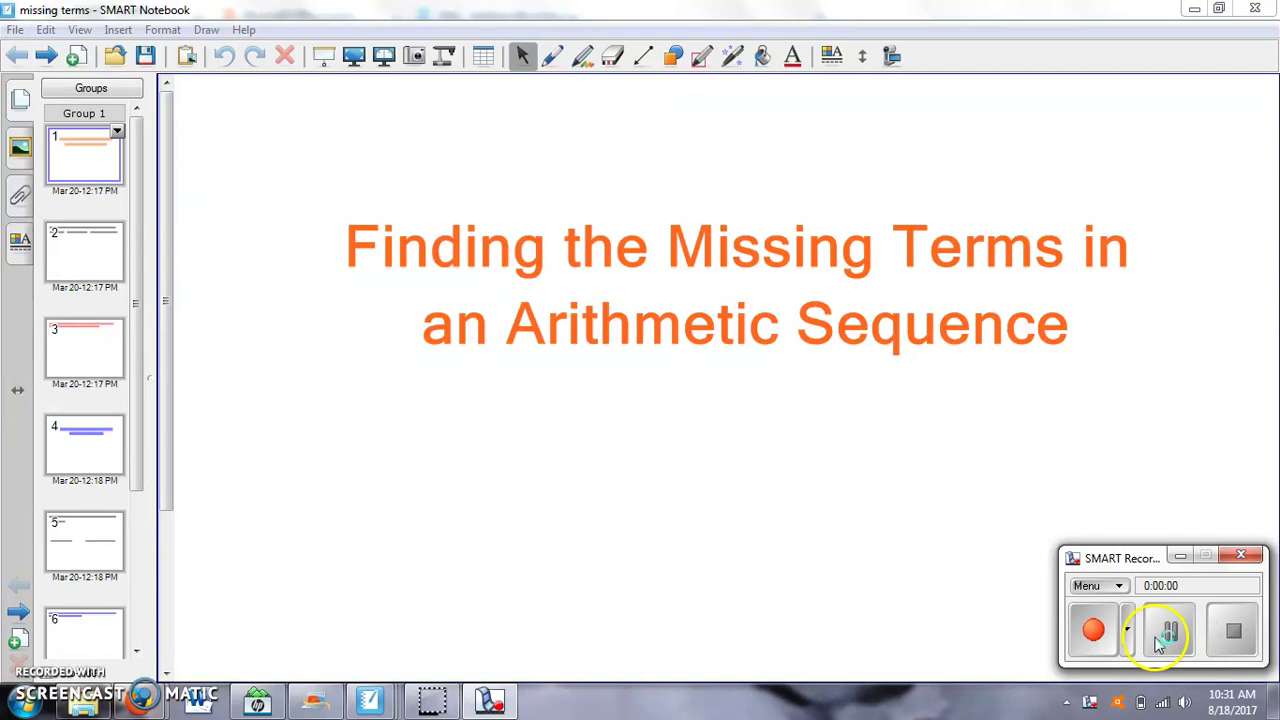
left_click(1100, 636)
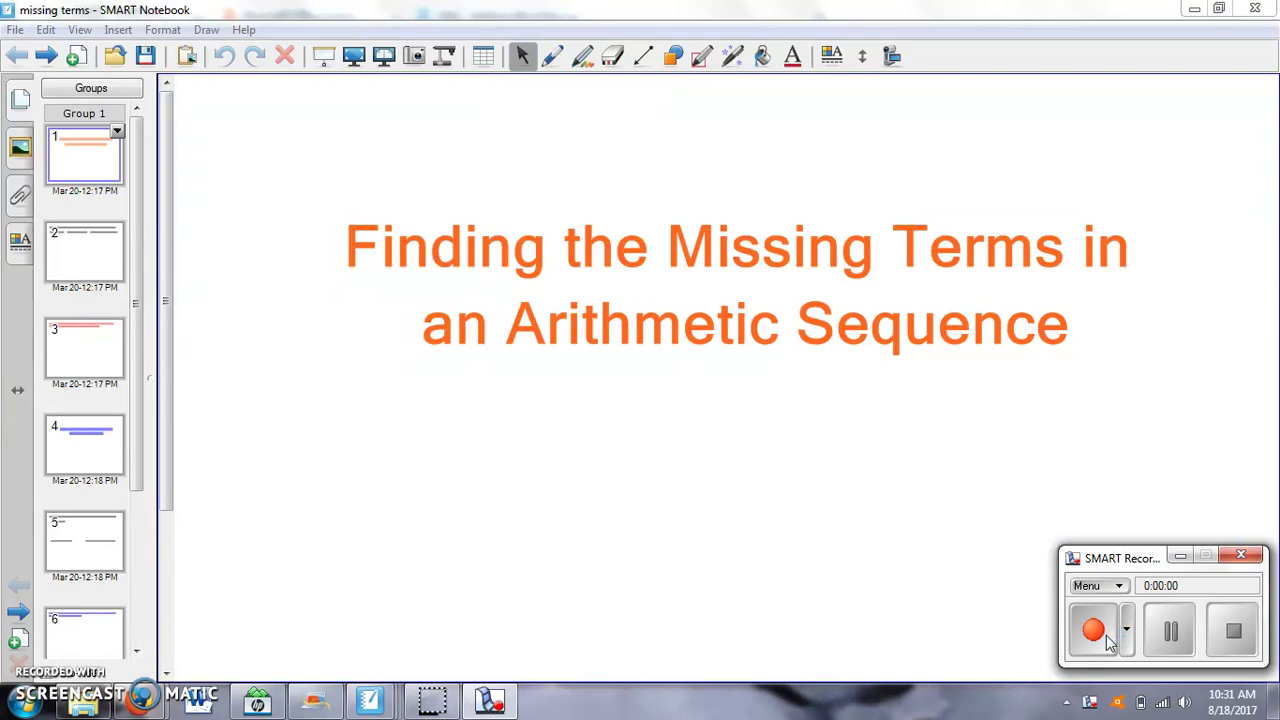
left_click(1110, 640)
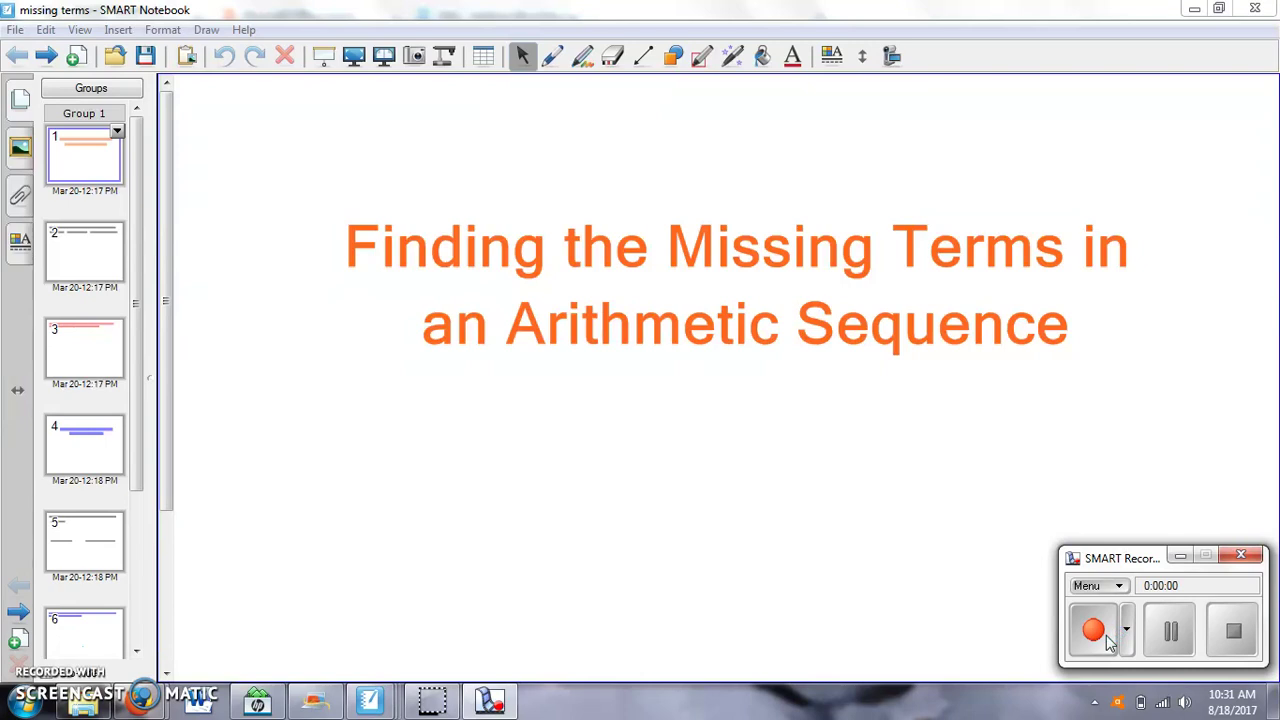
Start recording and annotate page 1 with a wavy black pen line above the title and a trapezoid below it
left_click(1108, 640)
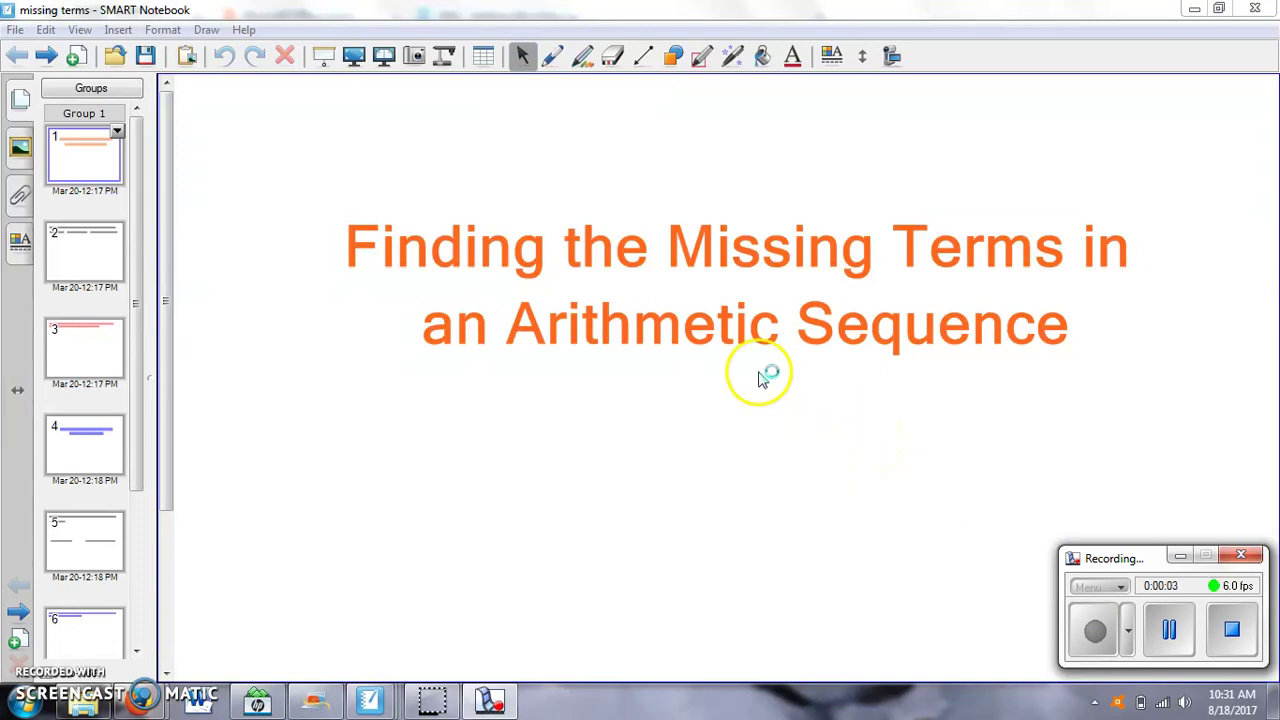
left_click(551, 58)
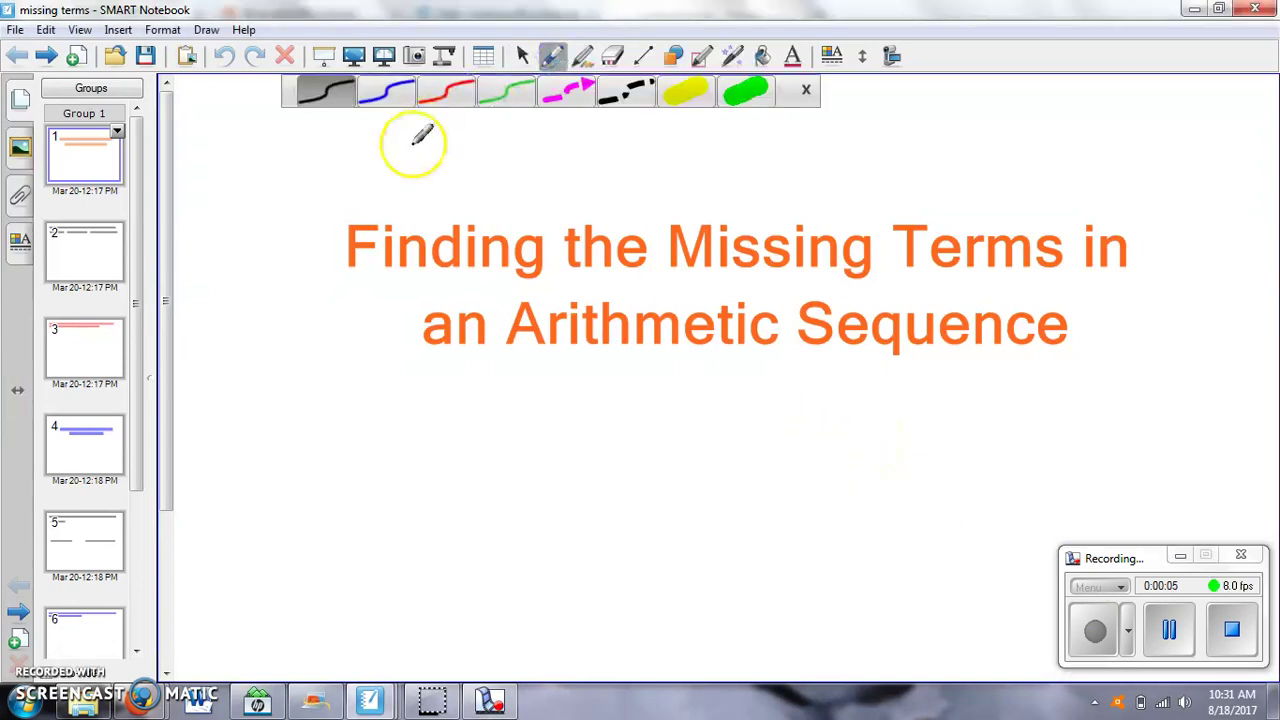
mouse_move(410, 143)
left_mouse_down()
mouse_move(555, 97)
mouse_move(797, 152)
left_mouse_up()
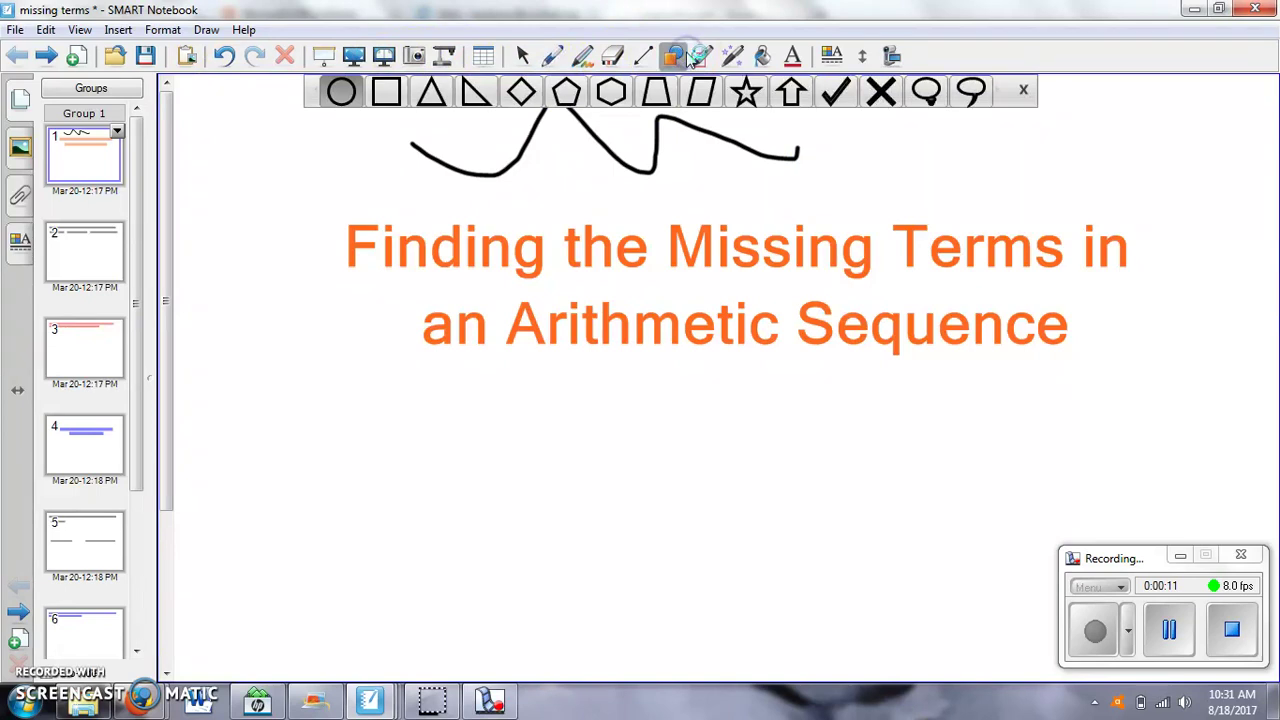
left_click(656, 91)
left_click_drag(465, 433, 783, 557)
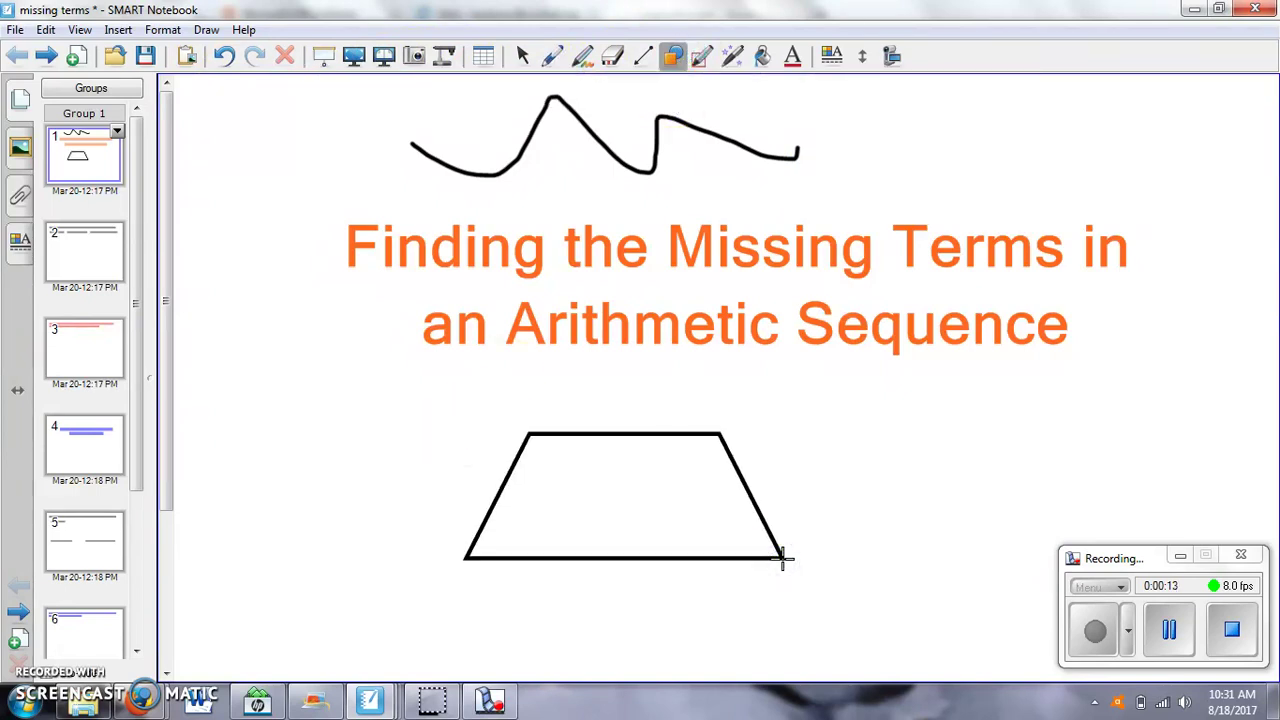
Draw a wavy black pen line beneath problem (b) on page 2
left_click(118, 262)
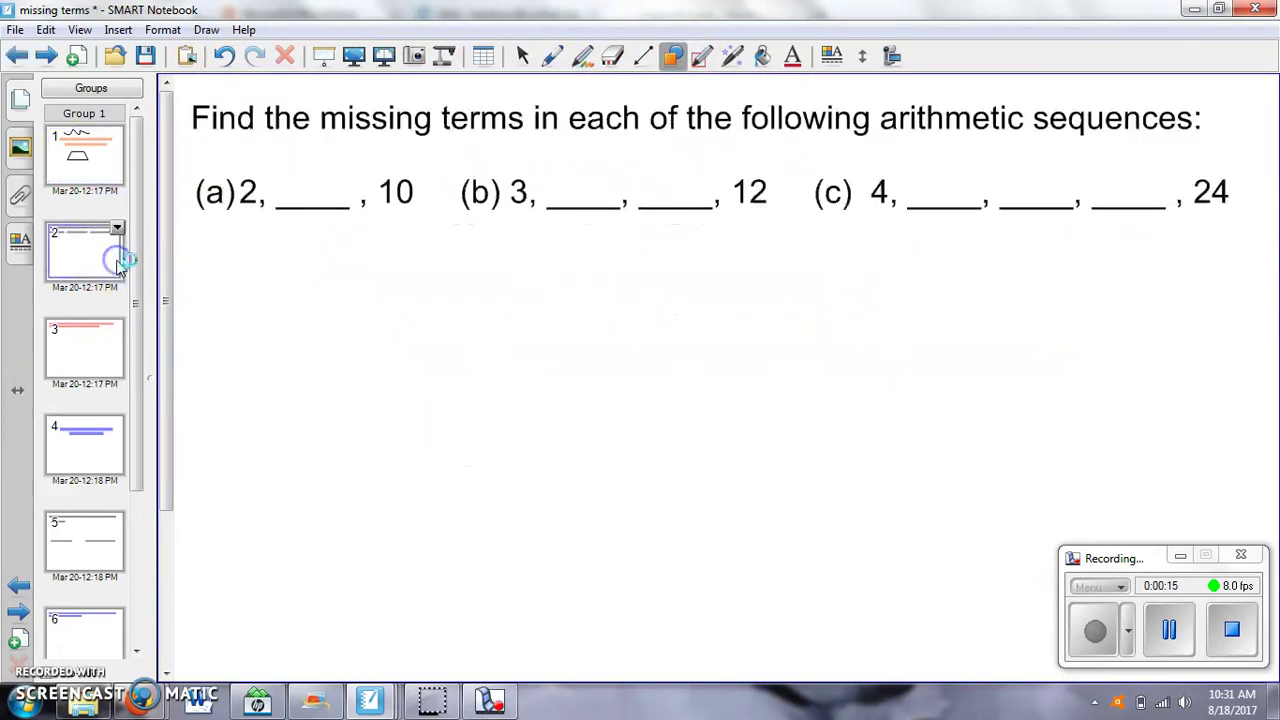
left_click(552, 56)
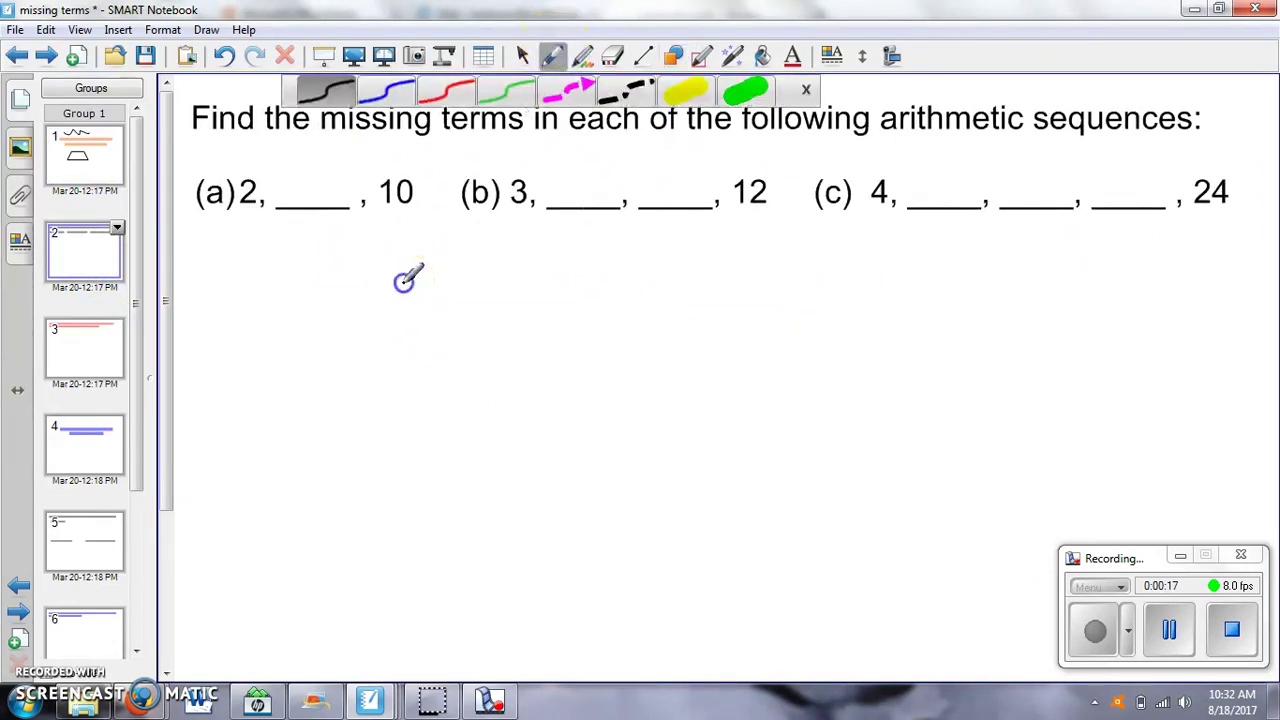
left_click_drag(404, 281, 777, 300)
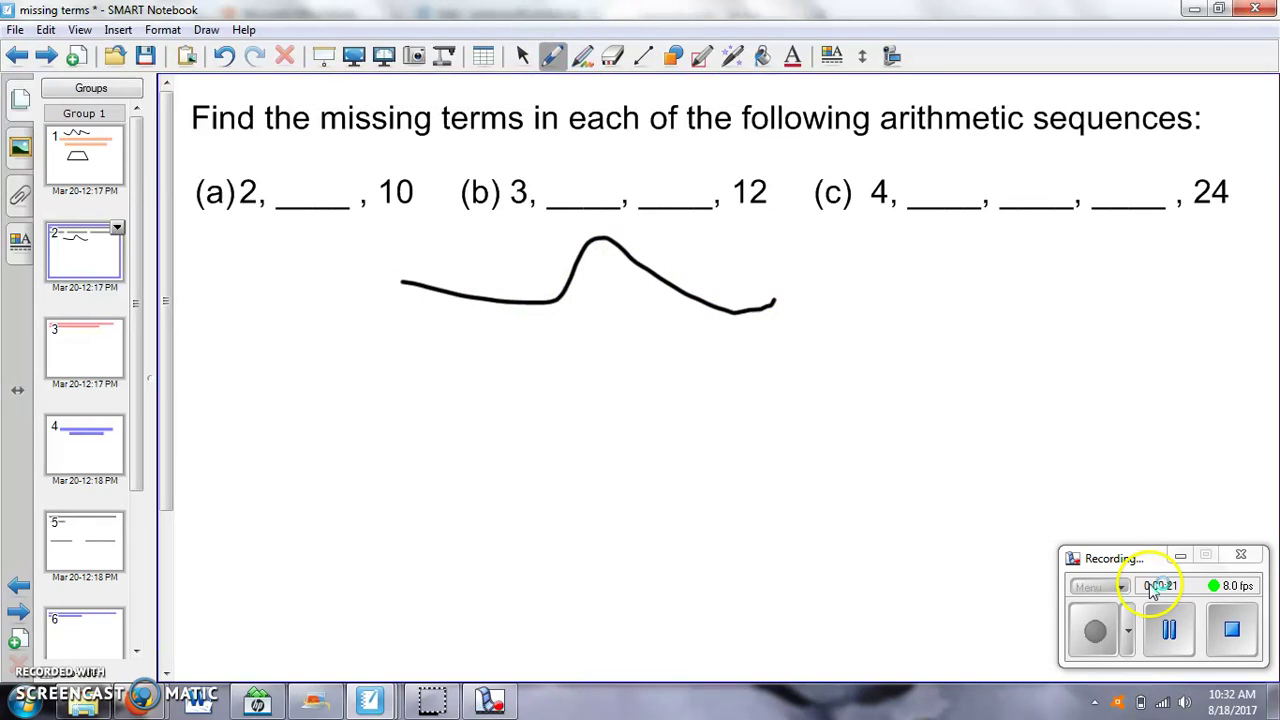
Pause and resume the recording, and draw a second wavy pen line rising across the lower part of page 2
left_click(1169, 628)
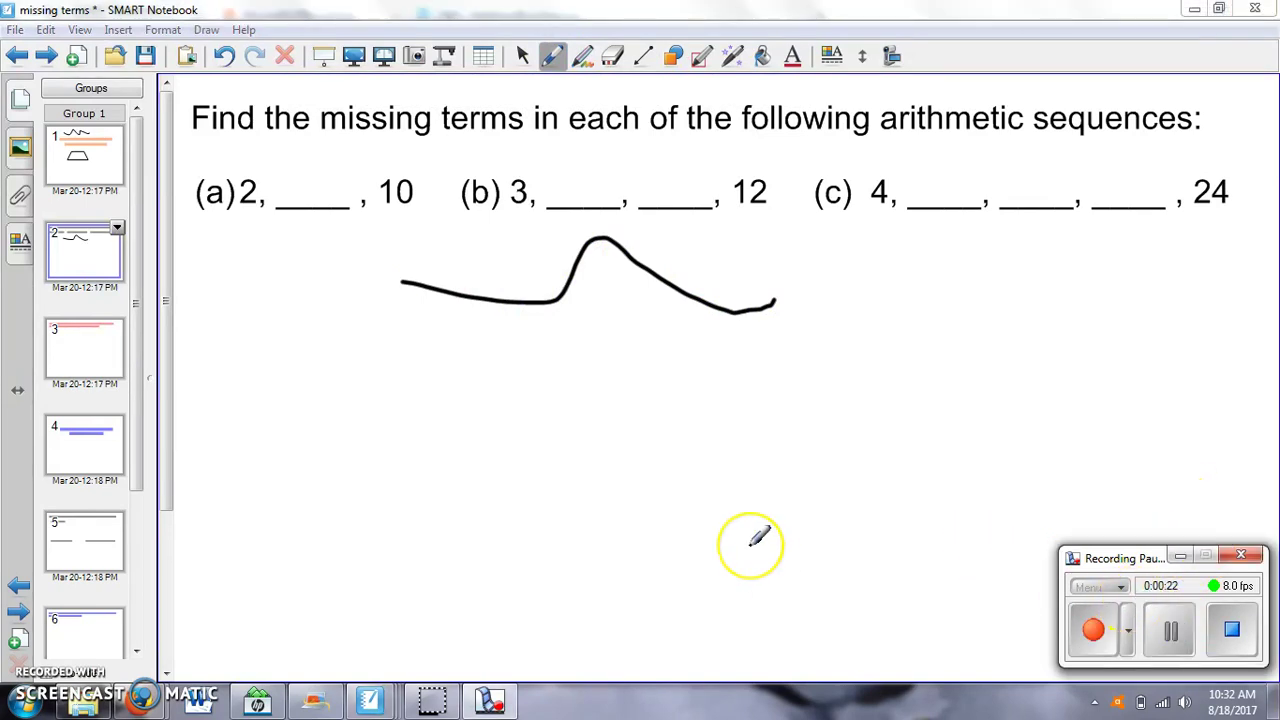
left_click(1097, 630)
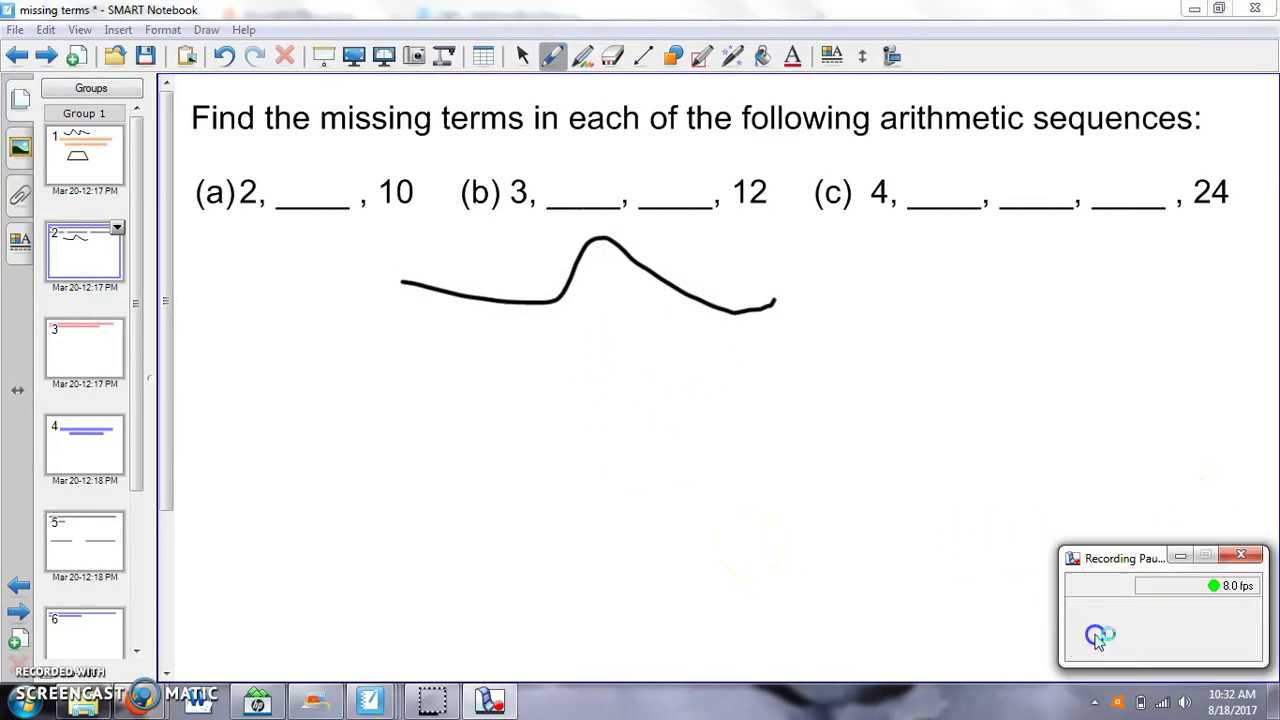
mouse_move(739, 586)
left_mouse_down()
mouse_move(958, 508)
mouse_move(1136, 380)
left_mouse_up()
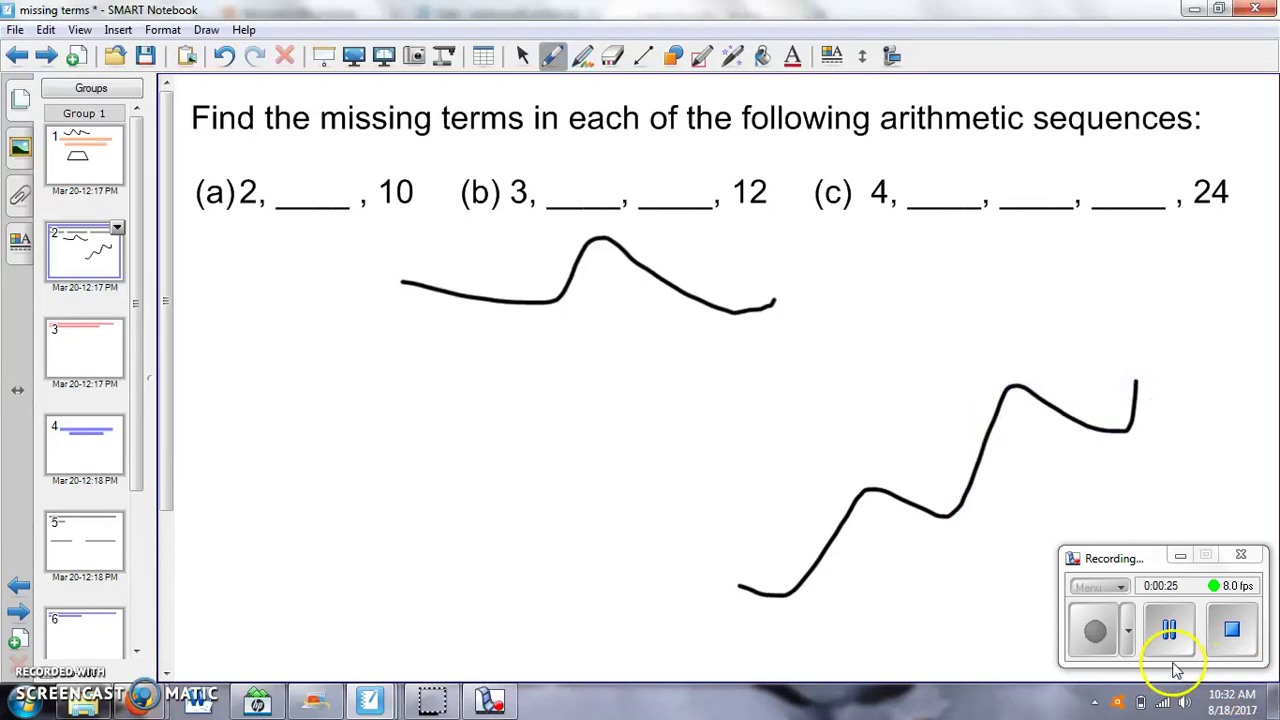
Stop the recording and save it to the Desktop as August18 1032 in Windows Media Video format
left_click(1233, 629)
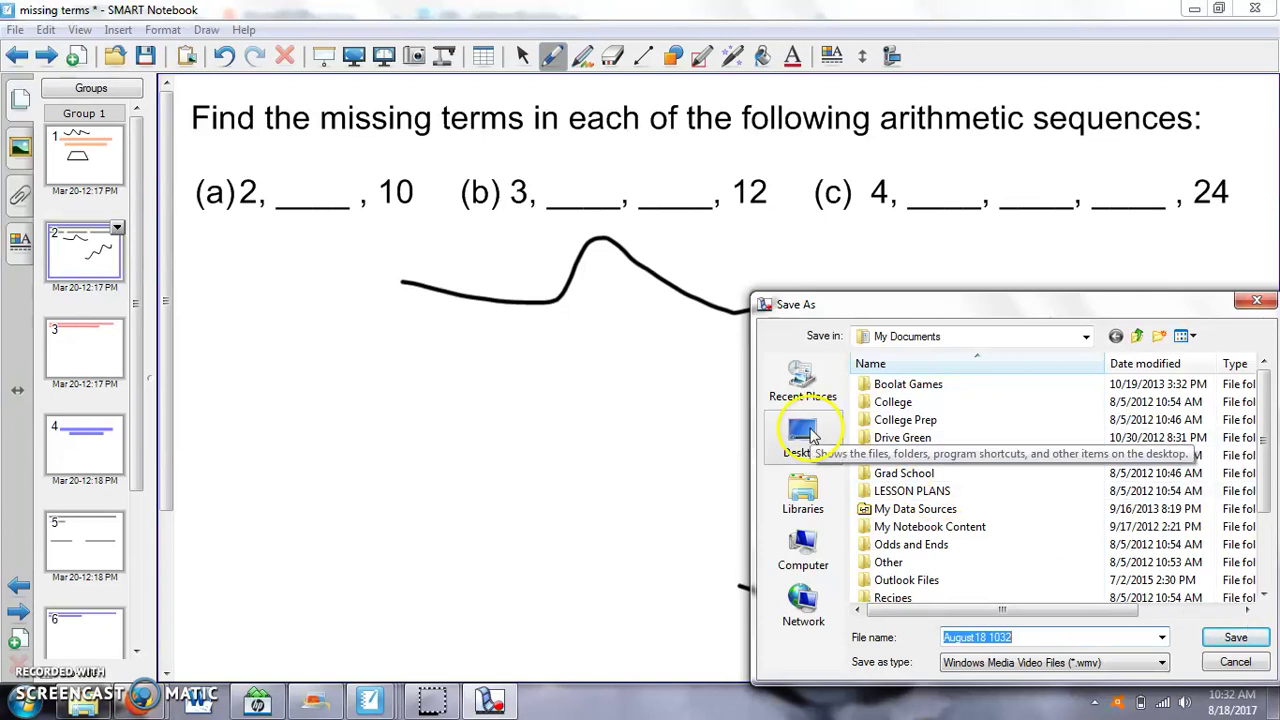
left_click(810, 436)
left_click(808, 490)
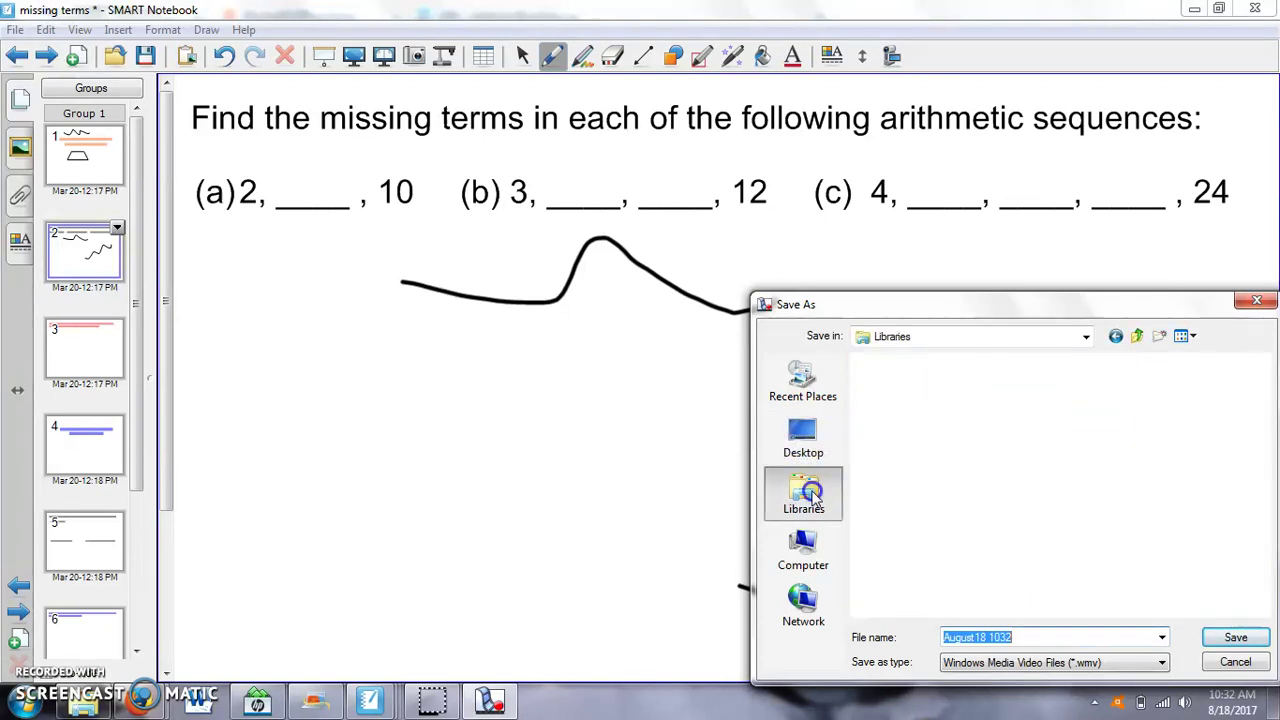
double_click(922, 372)
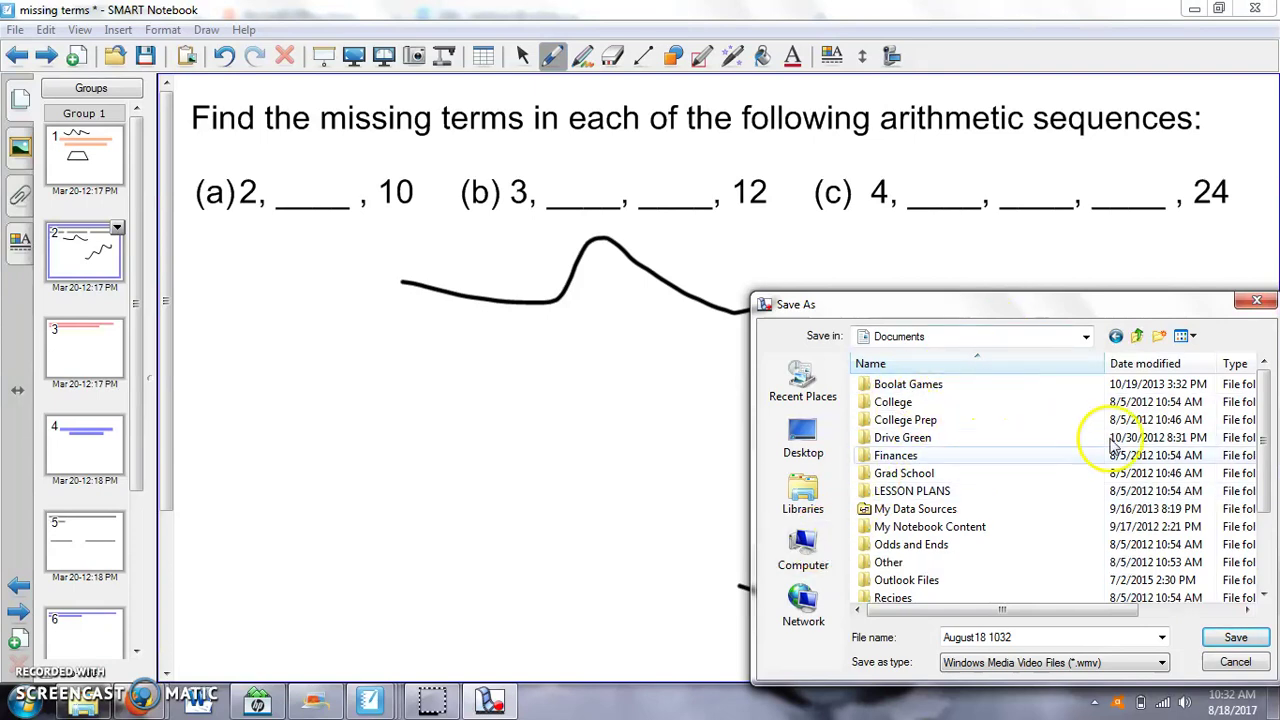
left_click_drag(1262, 455, 1272, 550)
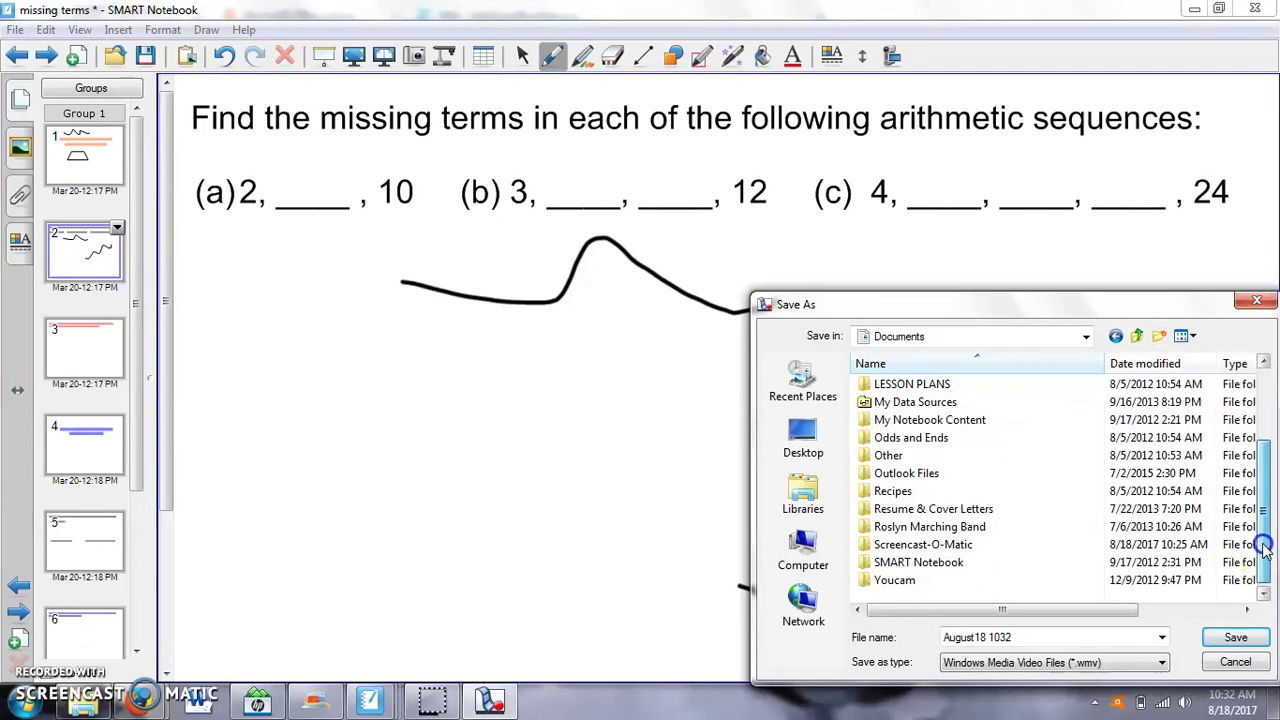
left_click(1252, 440)
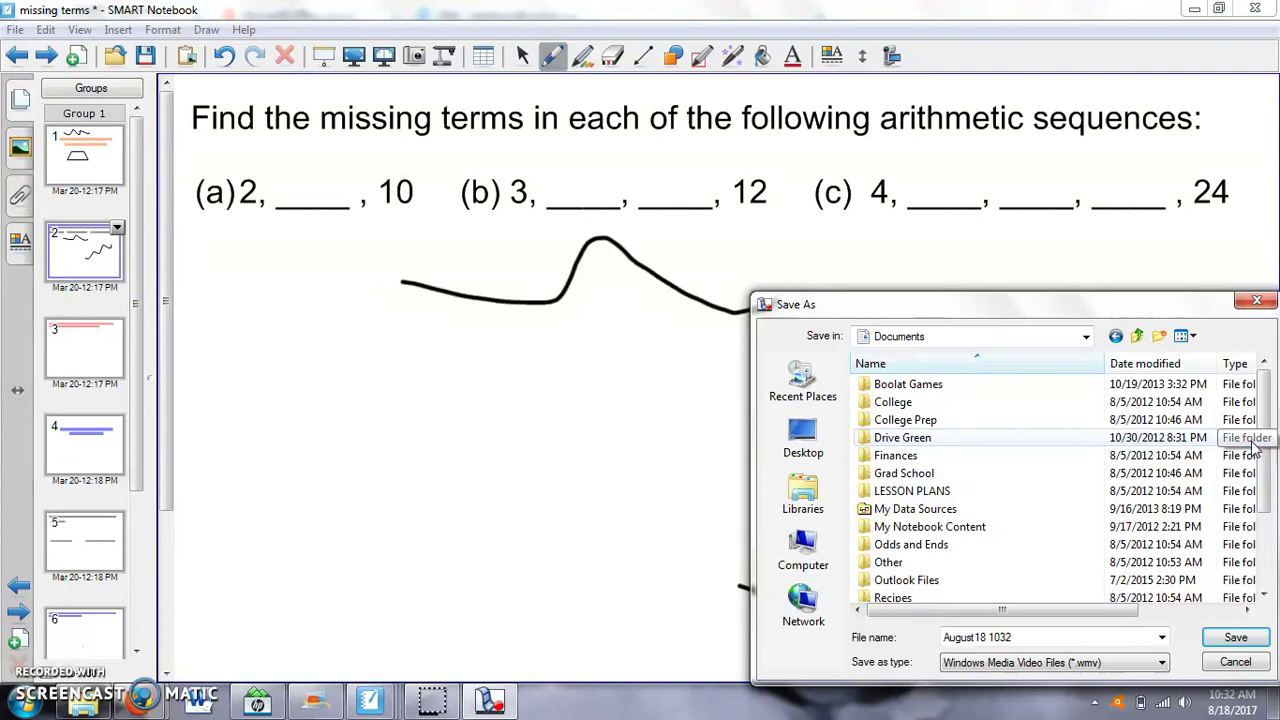
left_click(803, 435)
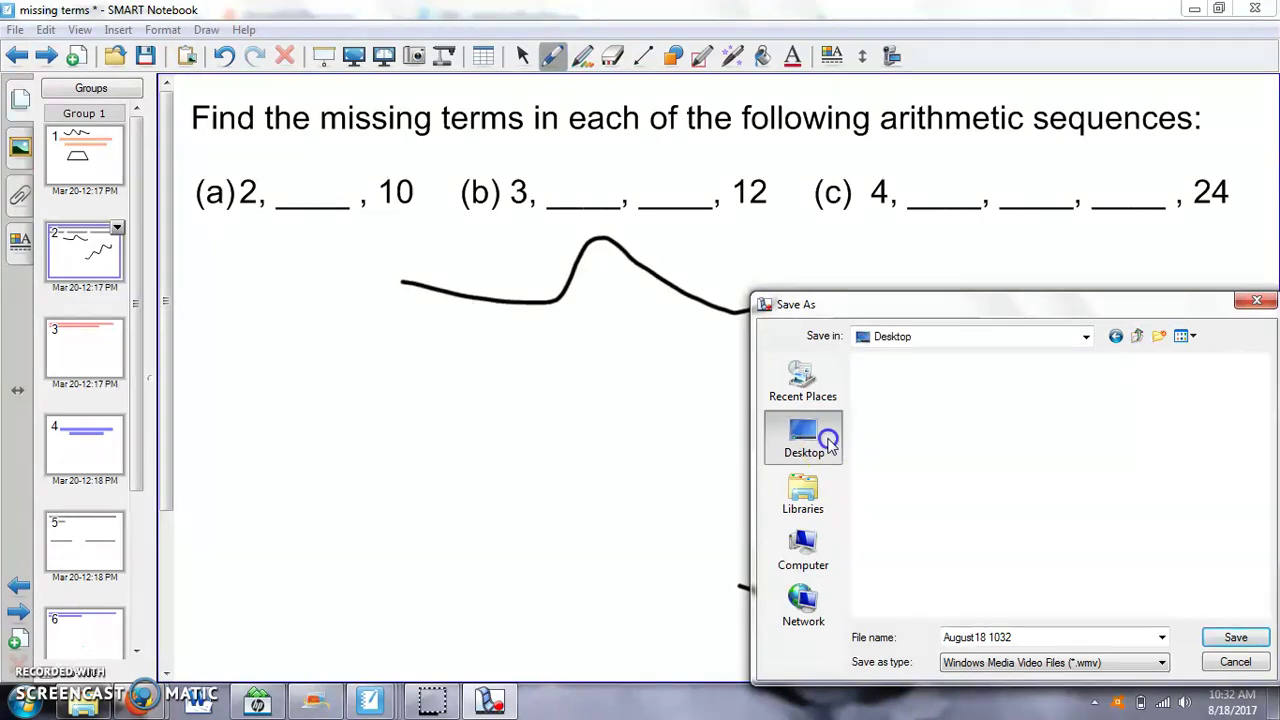
left_click(1234, 638)
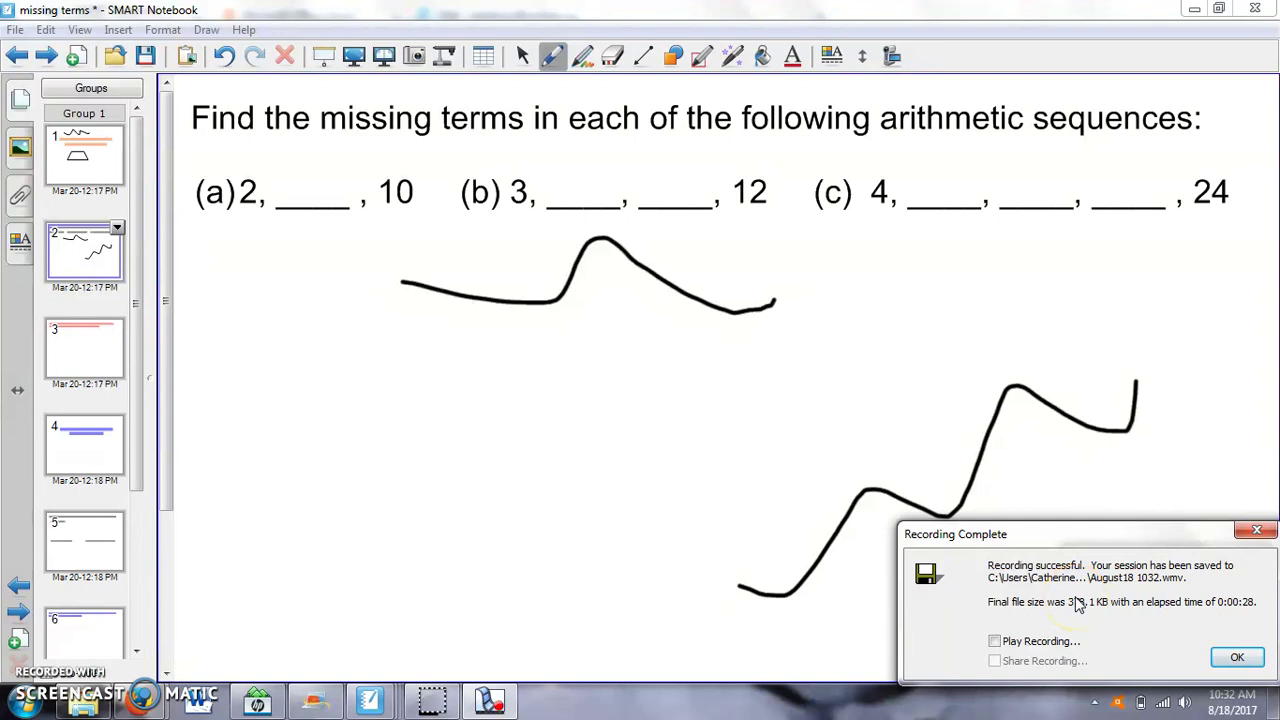
Play back the saved recording from the completion dialog and close the player
left_click(1004, 645)
left_click(996, 641)
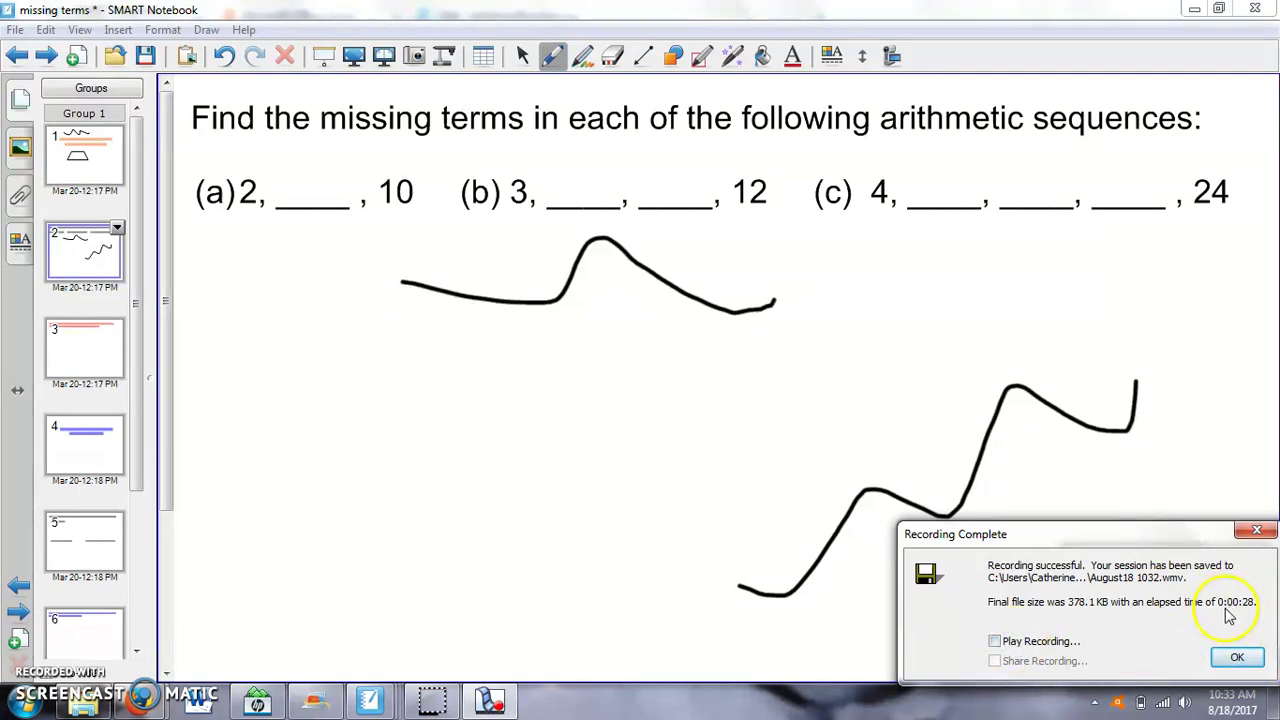
left_click(995, 641)
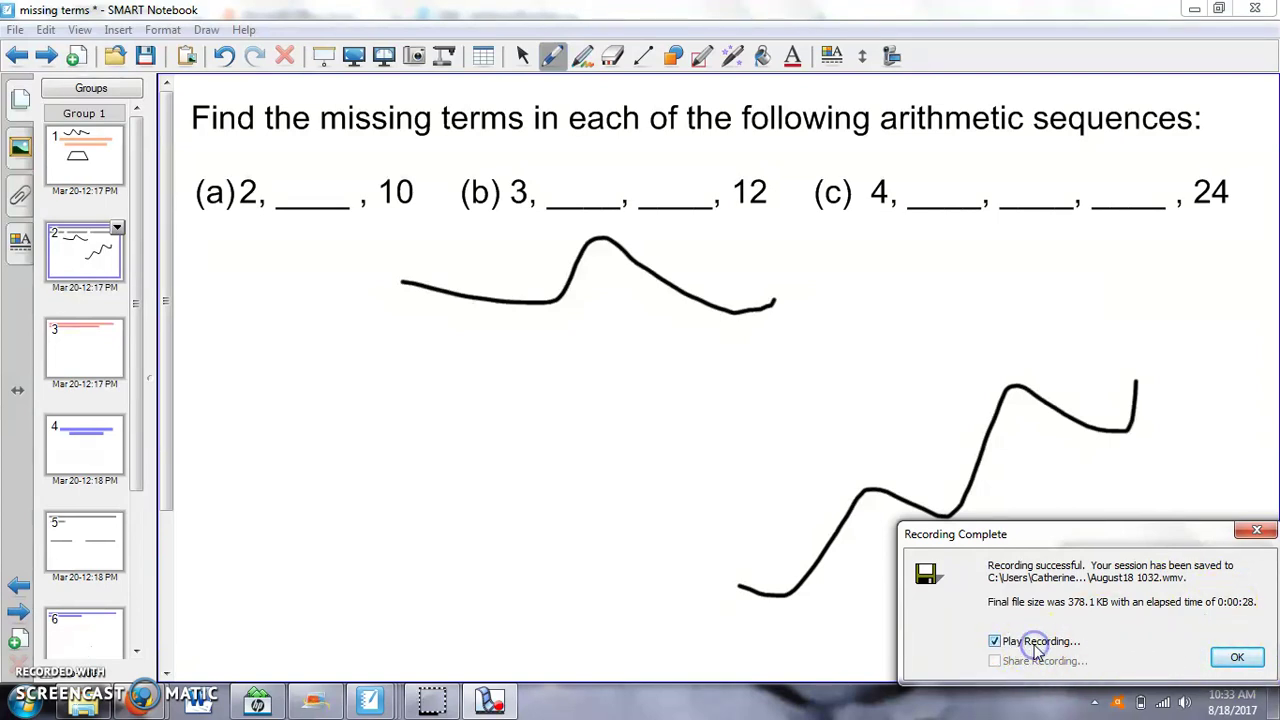
left_click(1224, 636)
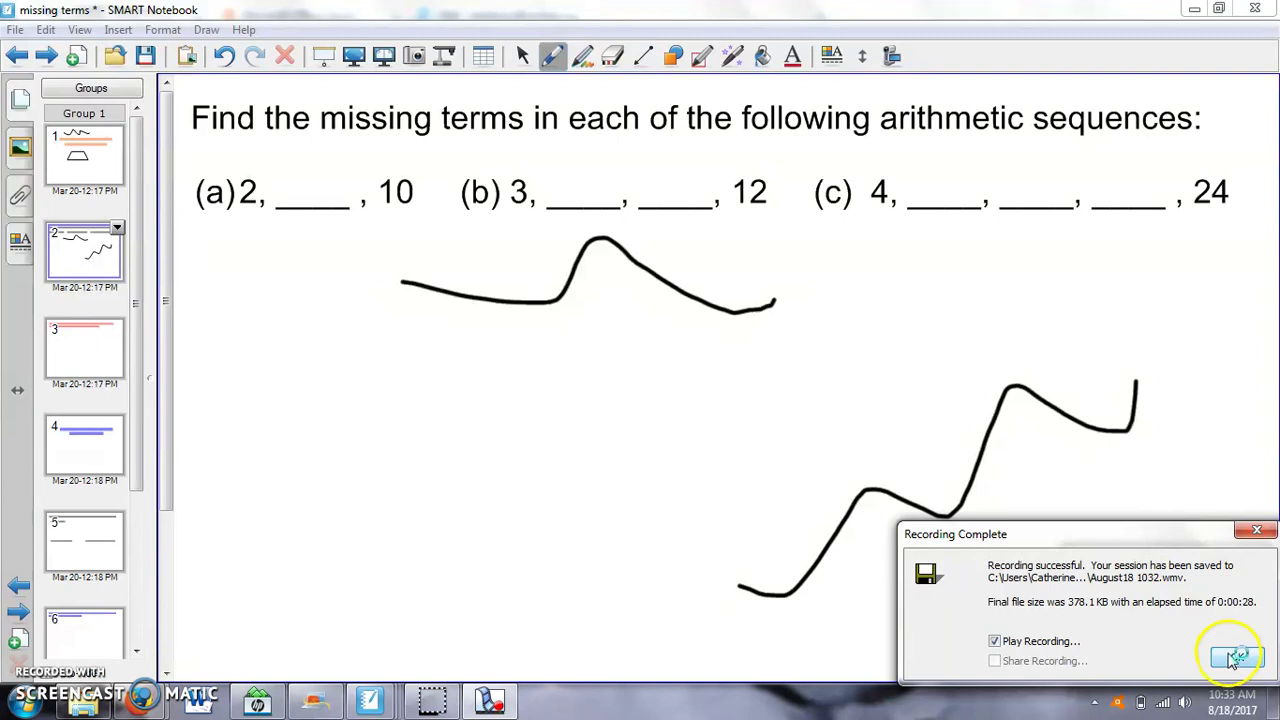
left_click(1236, 657)
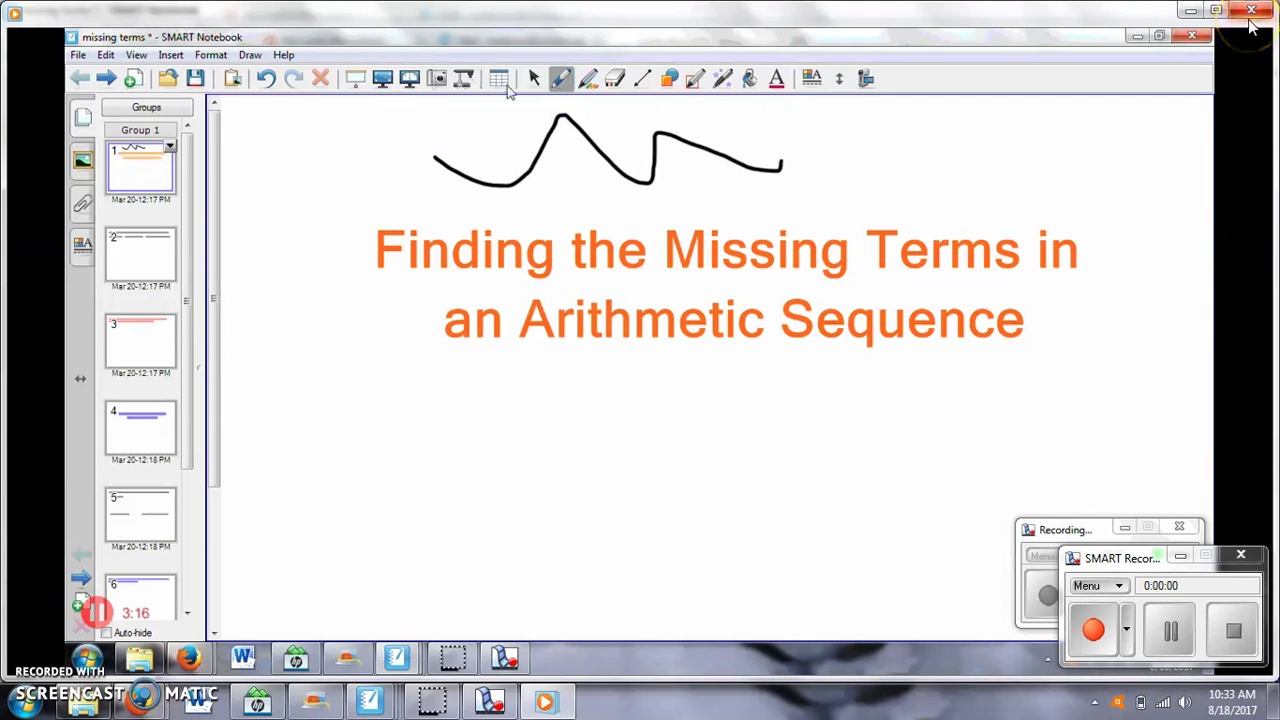
left_click(1250, 14)
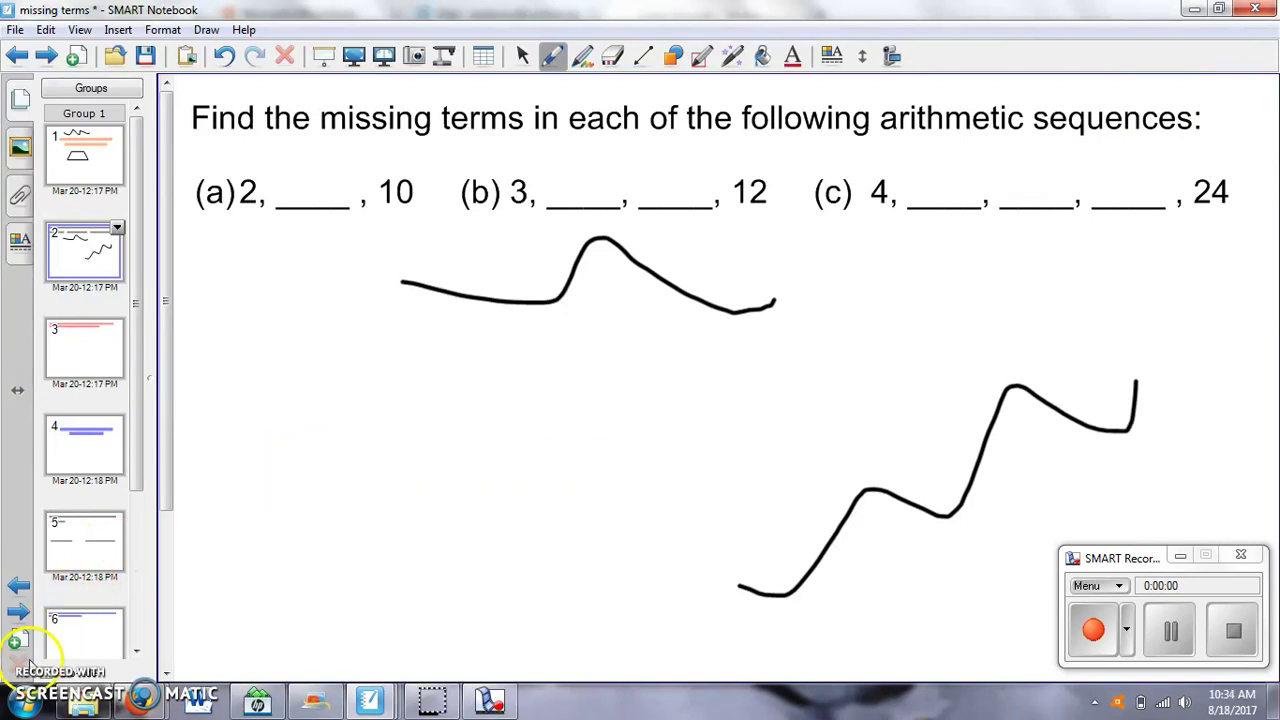
Switch to YouTube in Firefox, check which account is signed in, and open its own channel page
mouse_move(489, 700)
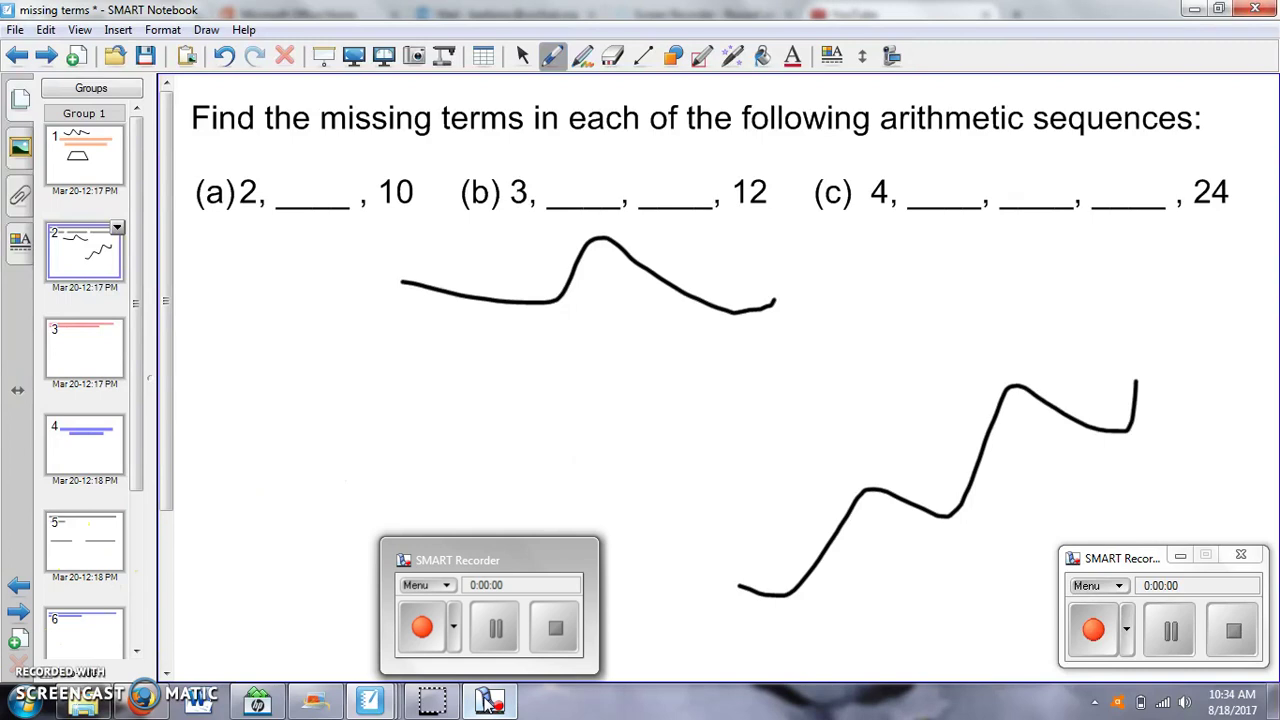
left_click(138, 702)
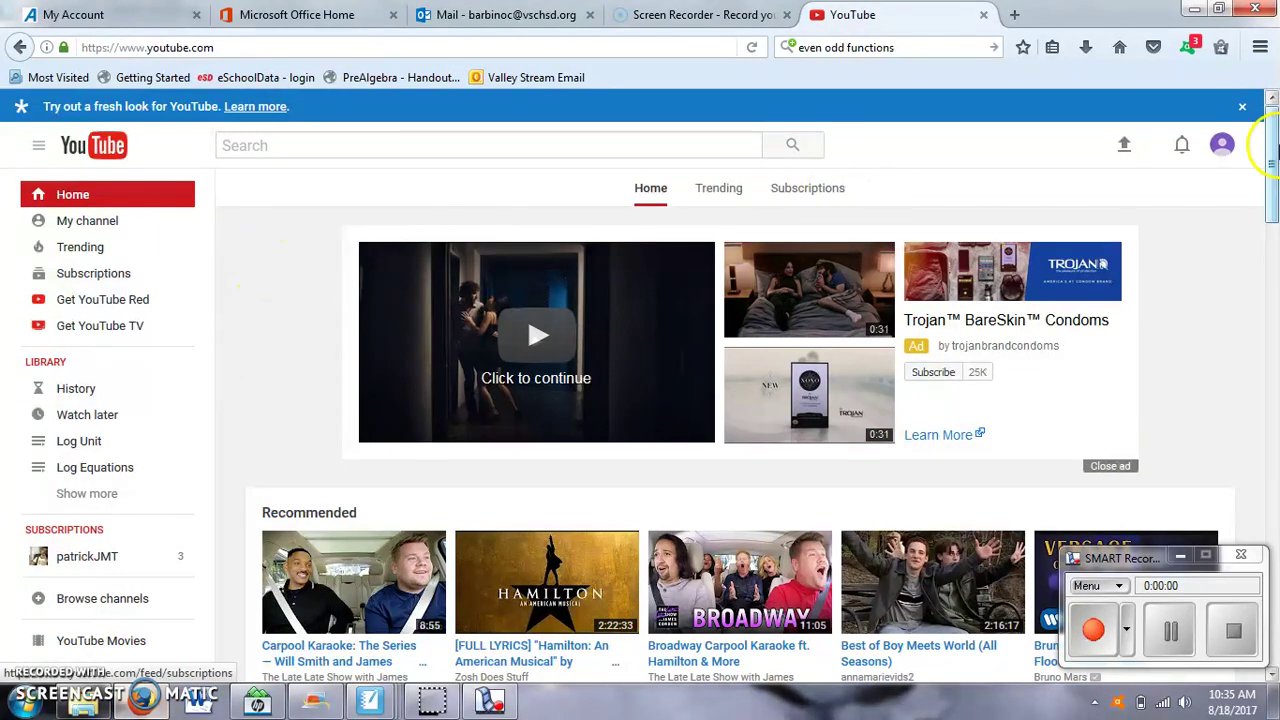
left_click(1224, 147)
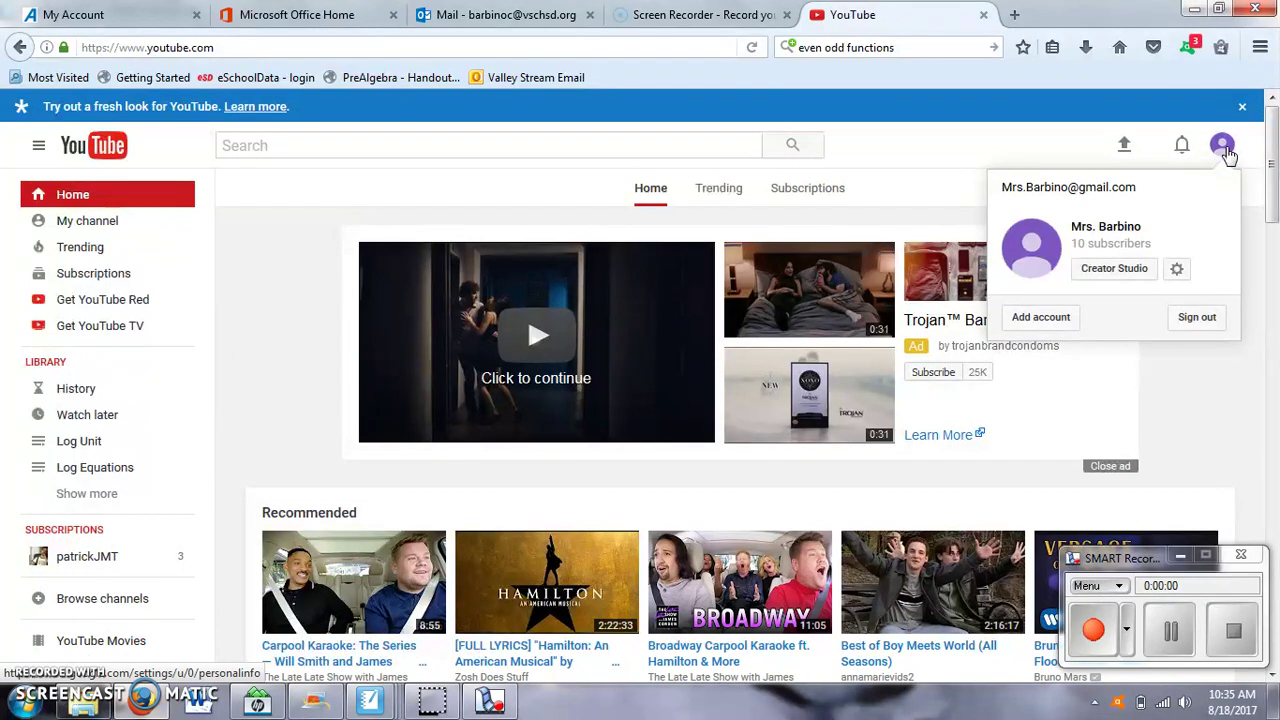
left_click(1230, 390)
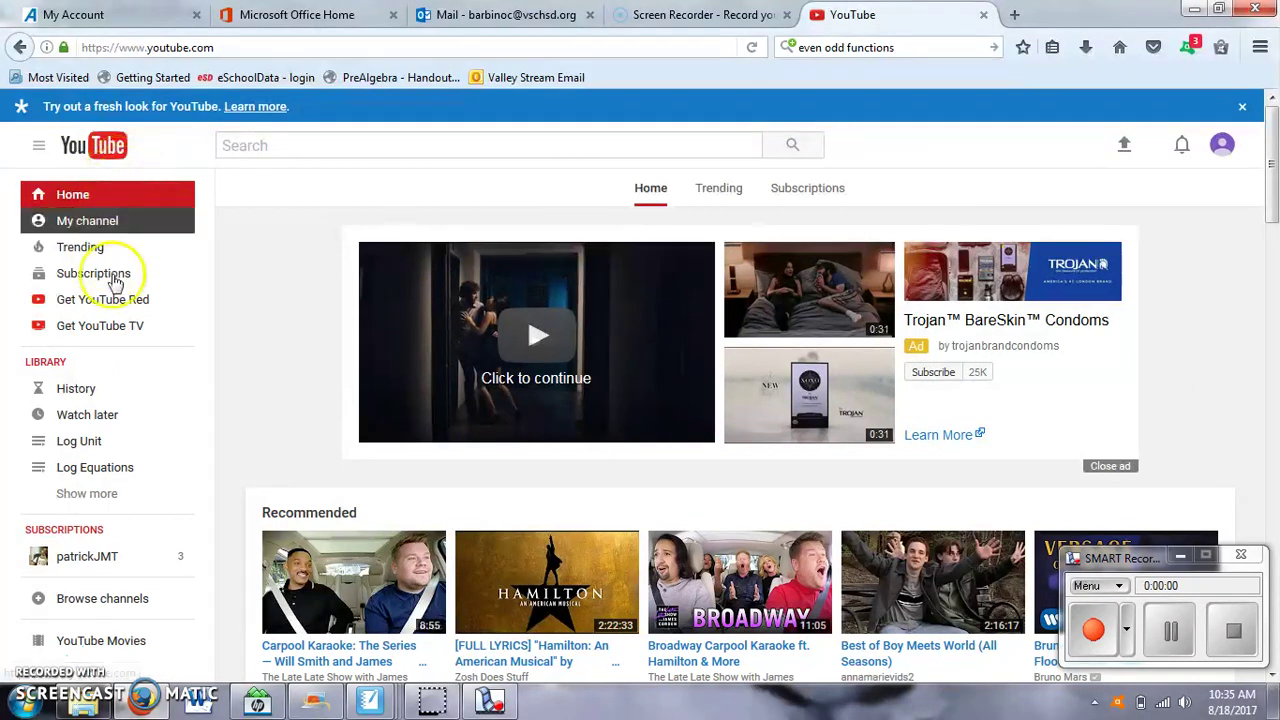
left_click(120, 235)
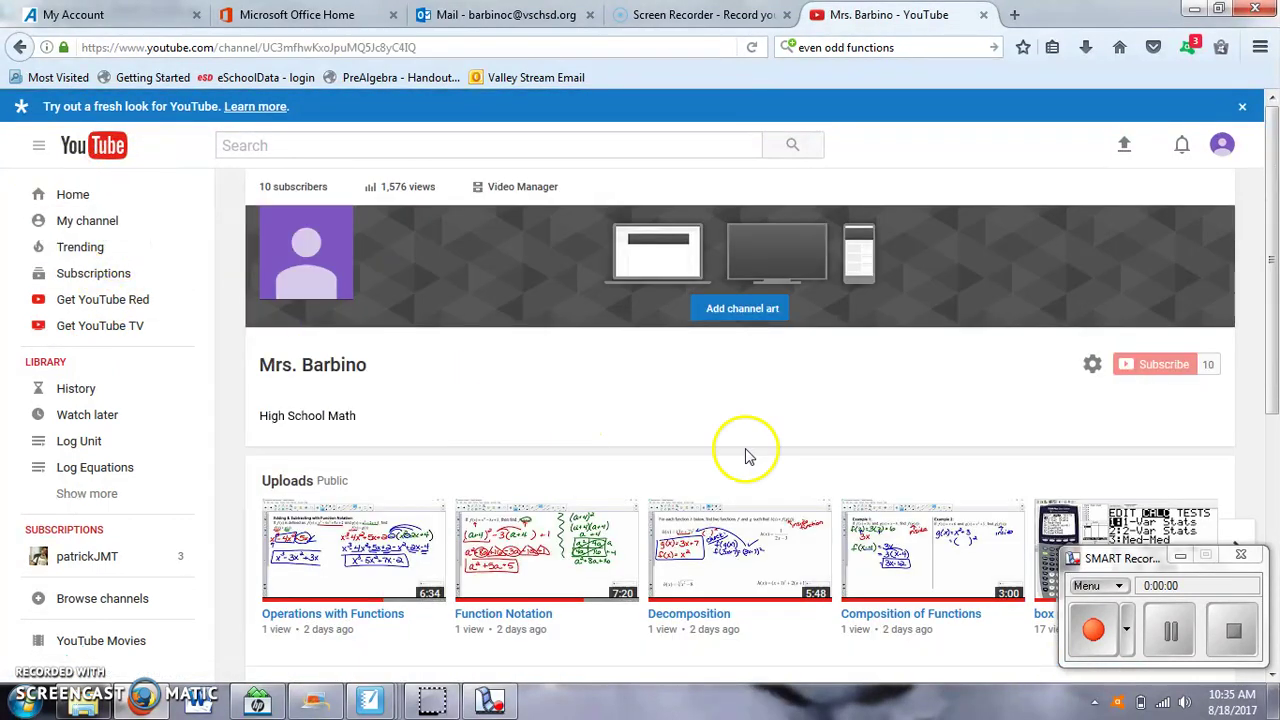
Show the channel's uploads and created playlists and close the SMART Recorder window covering them
left_click_drag(1274, 327, 1275, 490)
left_click(1182, 558)
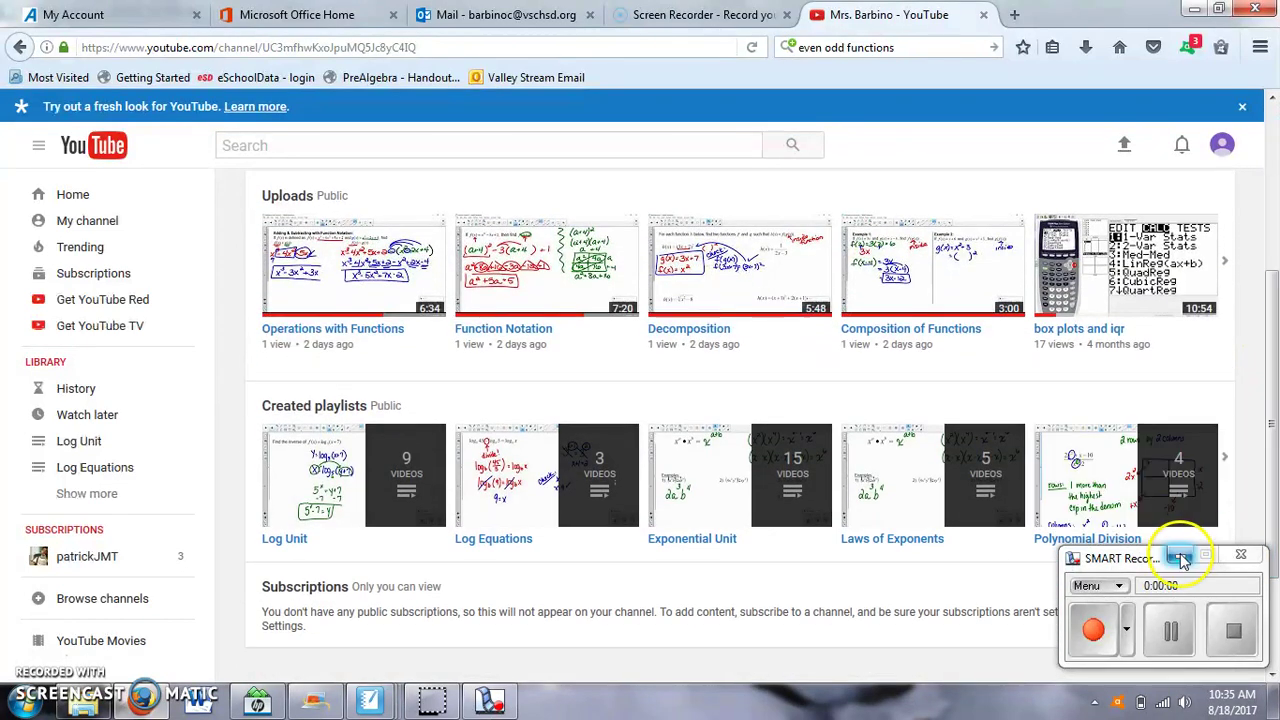
left_click(1242, 557)
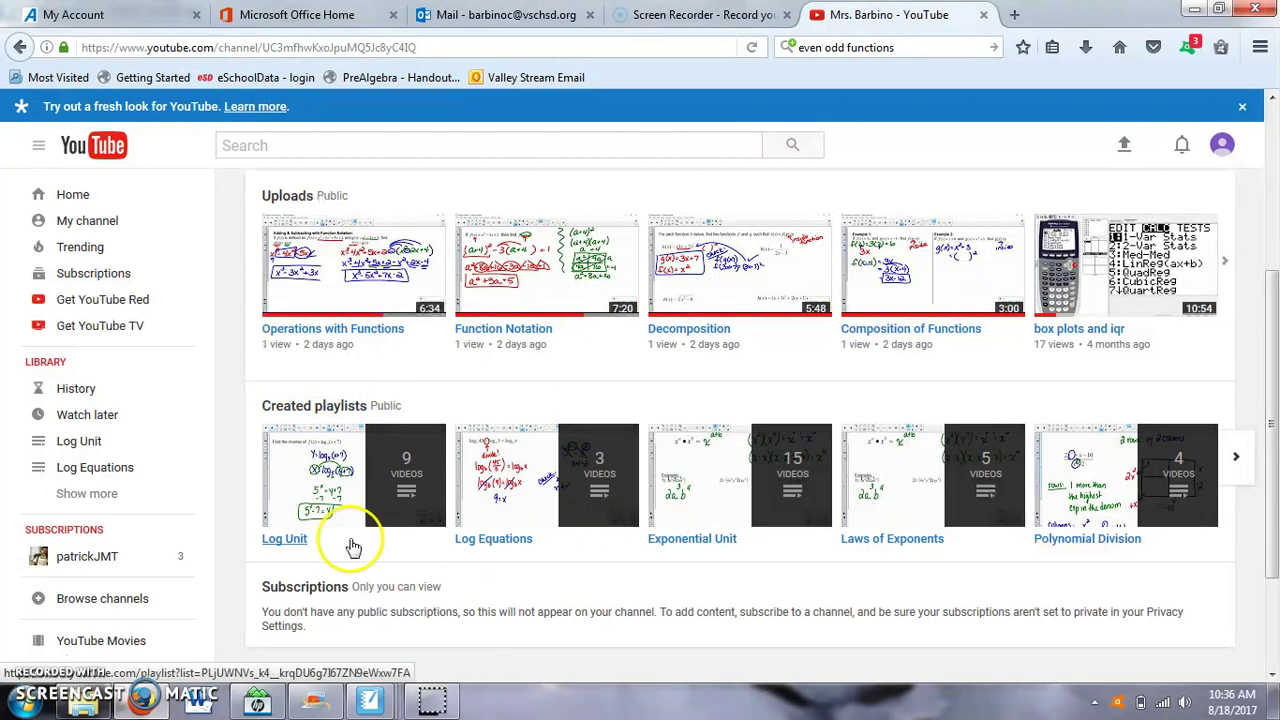
Open the Log Unit playlist and look through its full list of videos
left_click(288, 540)
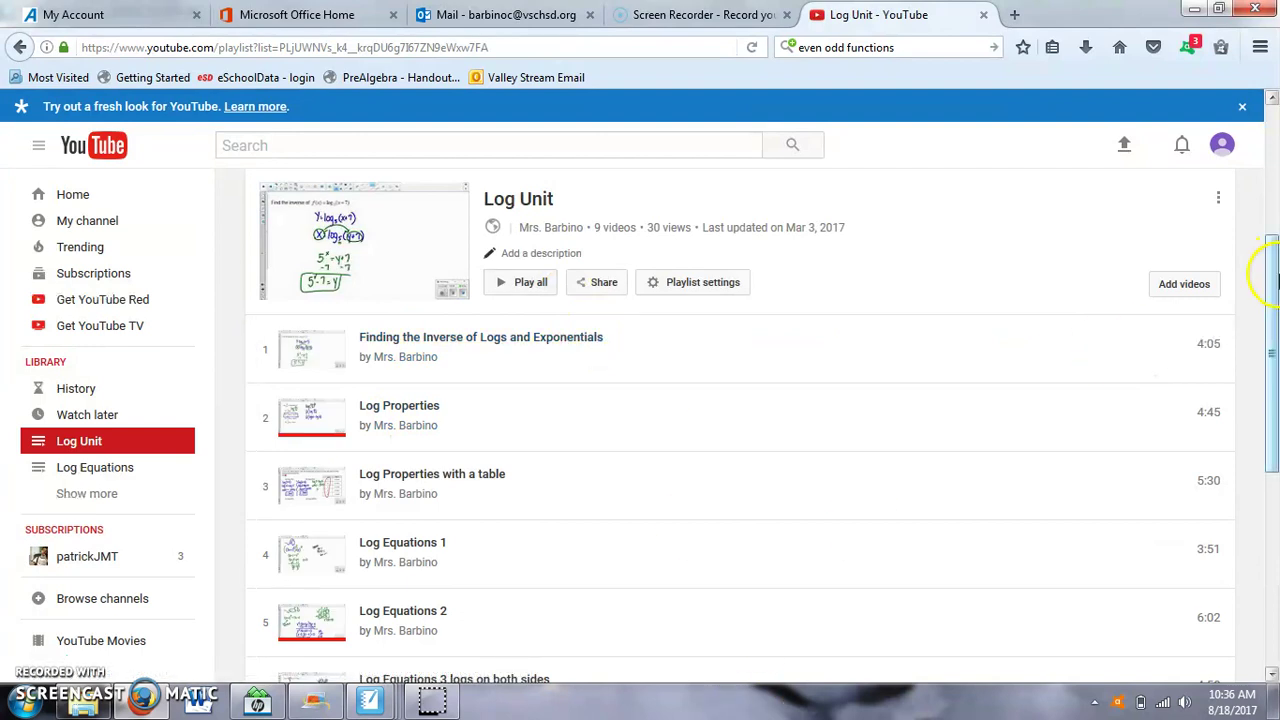
mouse_move(1275, 288)
left_mouse_down()
mouse_move(1275, 324)
mouse_move(1275, 306)
left_mouse_up()
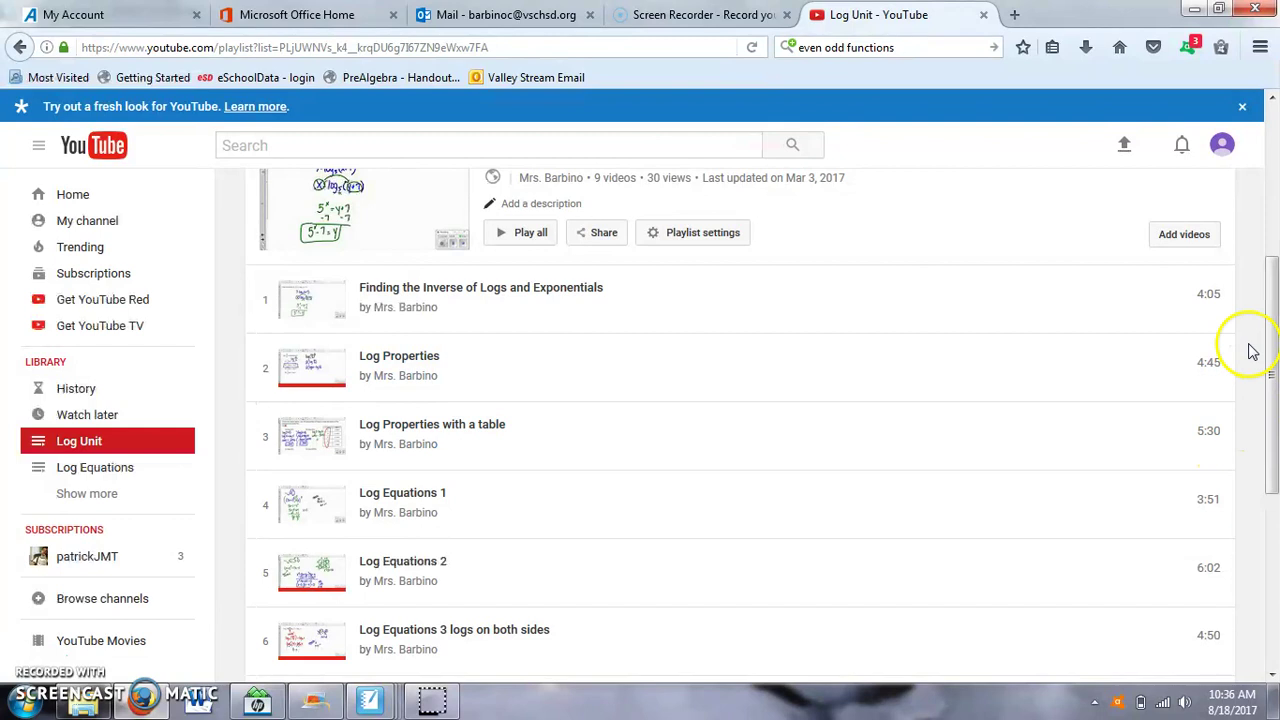
left_click_drag(1267, 428, 1273, 550)
mouse_move(1172, 562)
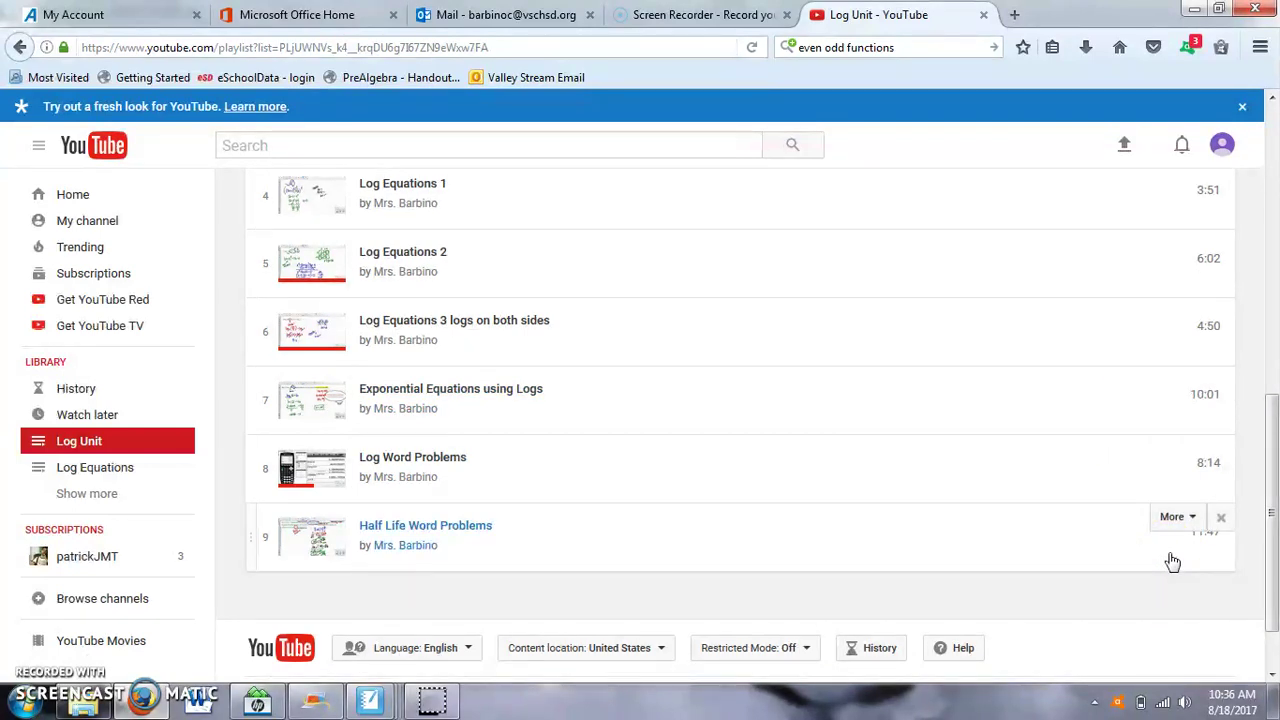
left_click(1276, 500)
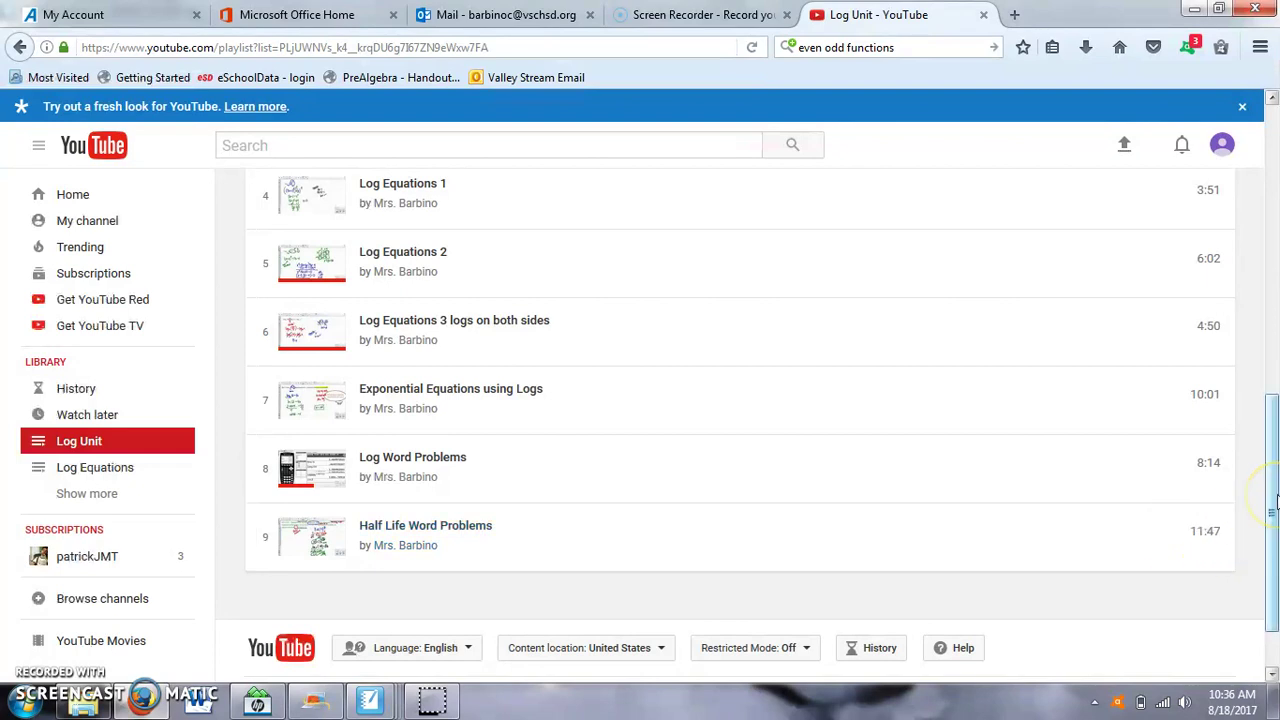
left_click_drag(1276, 500, 1245, 218)
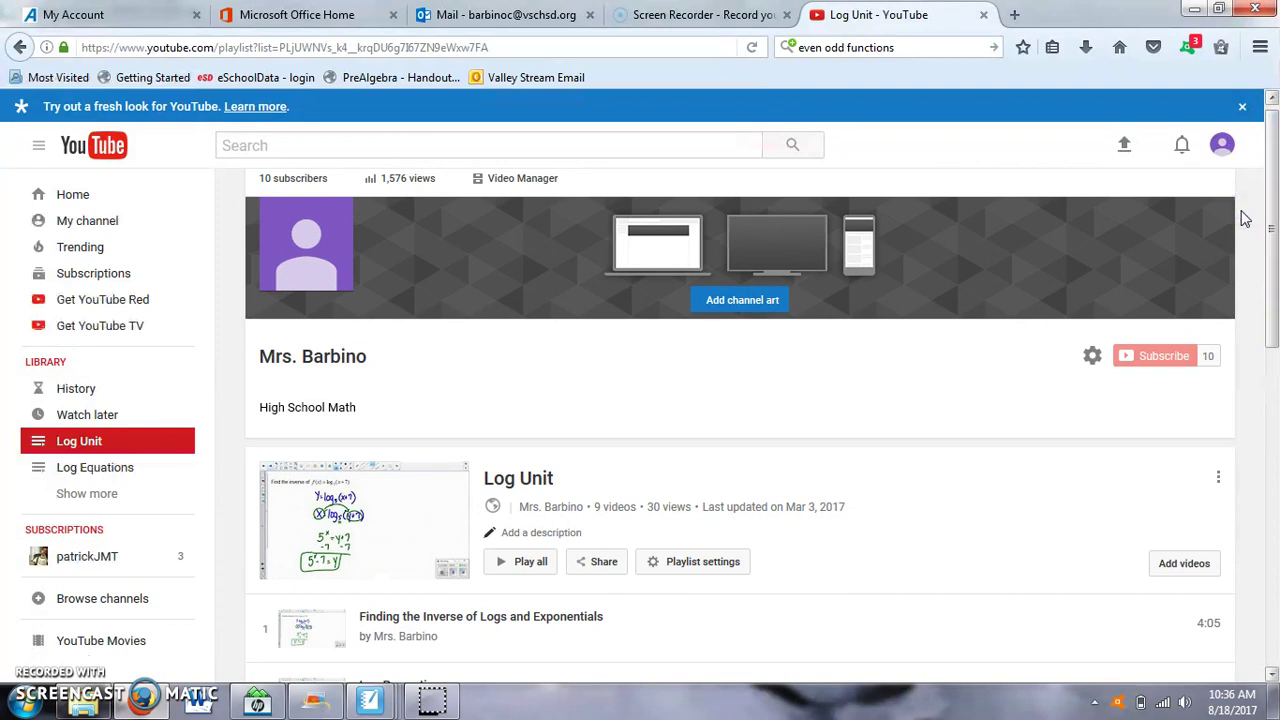
Return to the channel page, view all uploads, and look through them for the factoring completely flipped classroom video
left_click(90, 222)
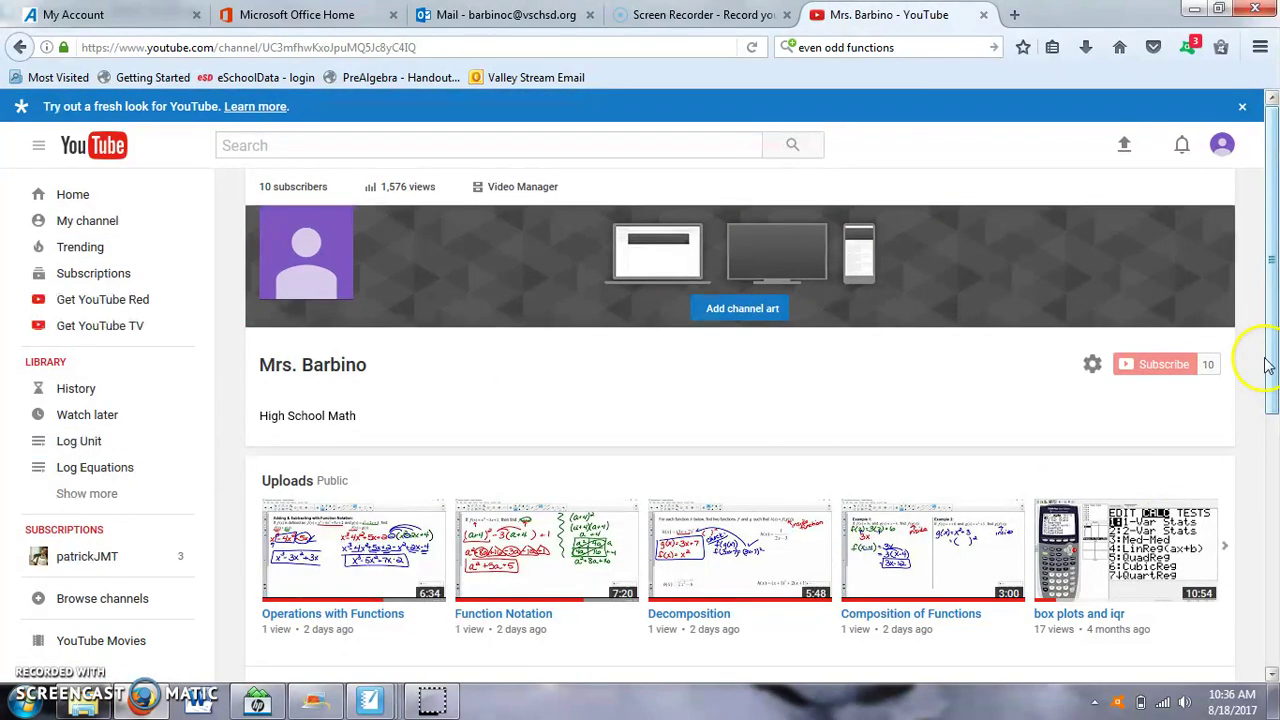
left_click_drag(1265, 366, 1272, 460)
left_click(1235, 390)
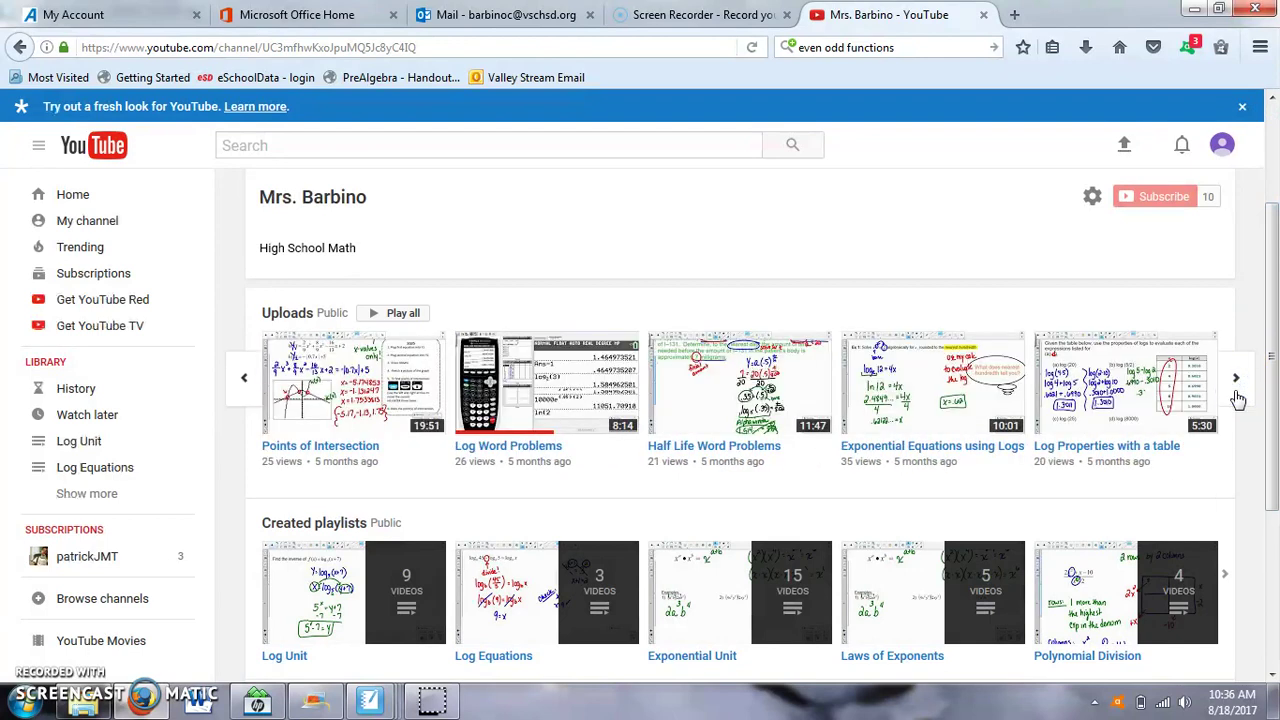
left_click(1237, 396)
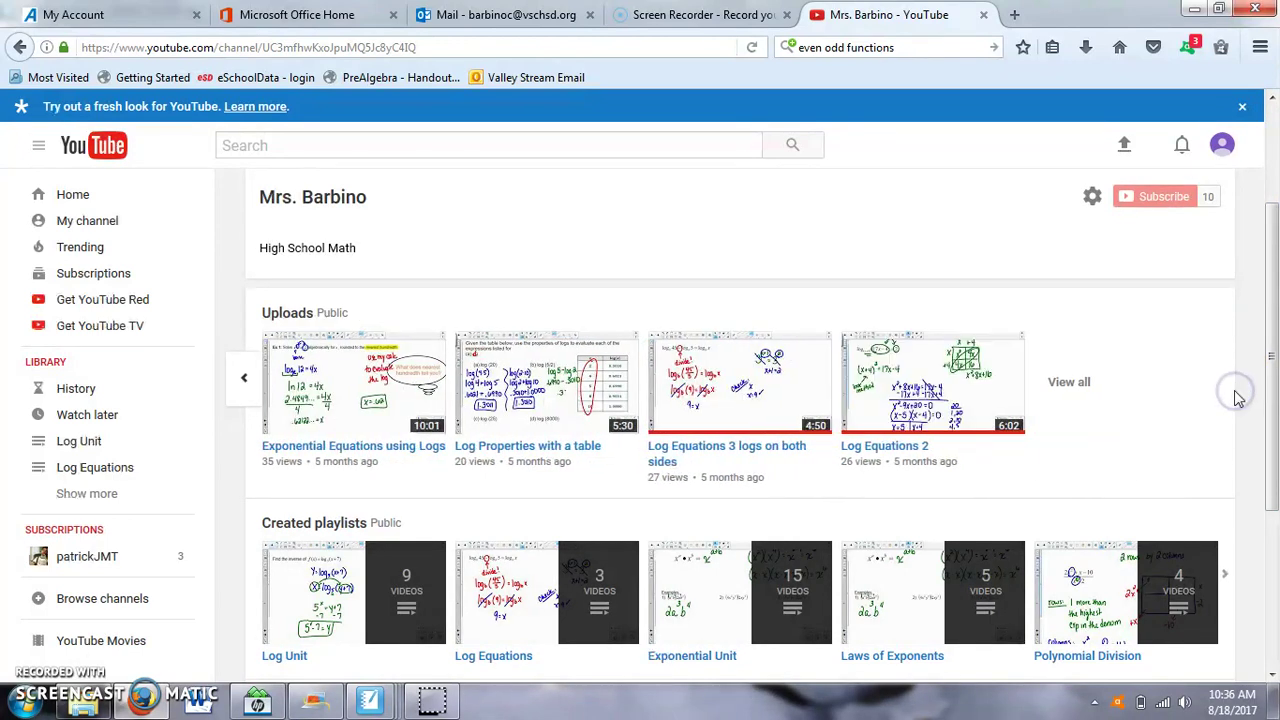
left_click(1084, 385)
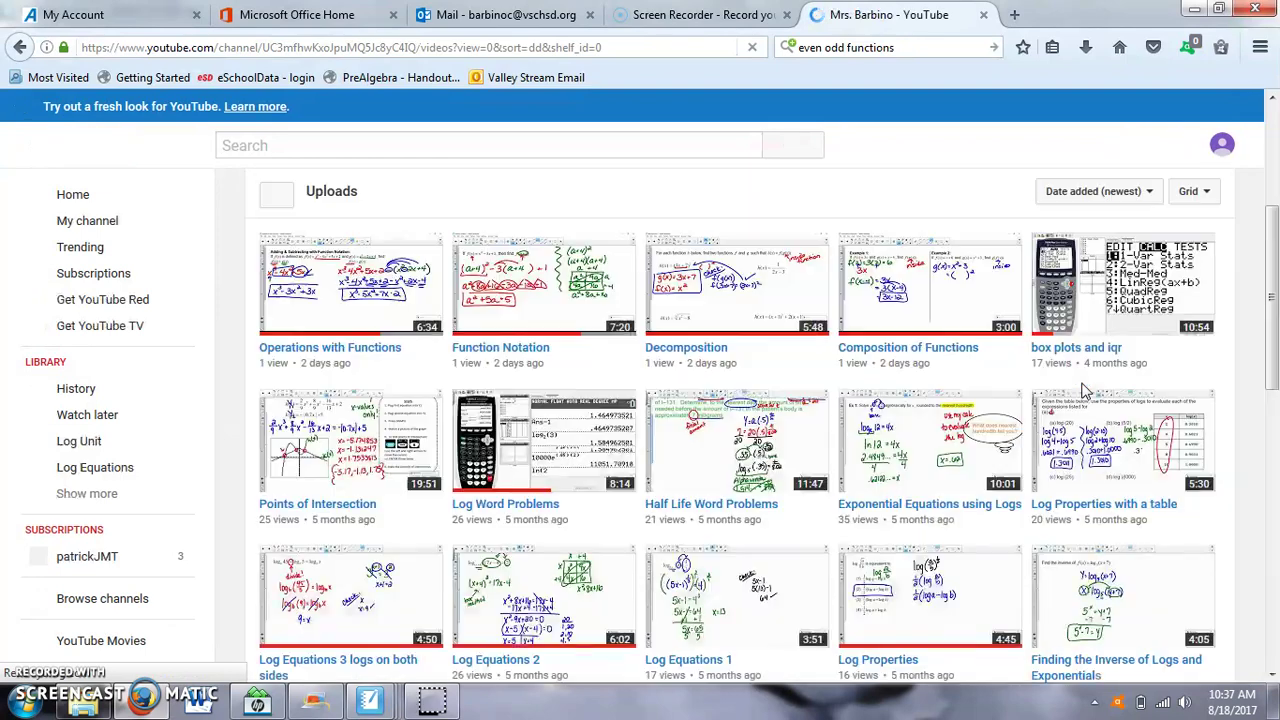
left_click(1273, 268)
left_click_drag(1273, 263, 1275, 493)
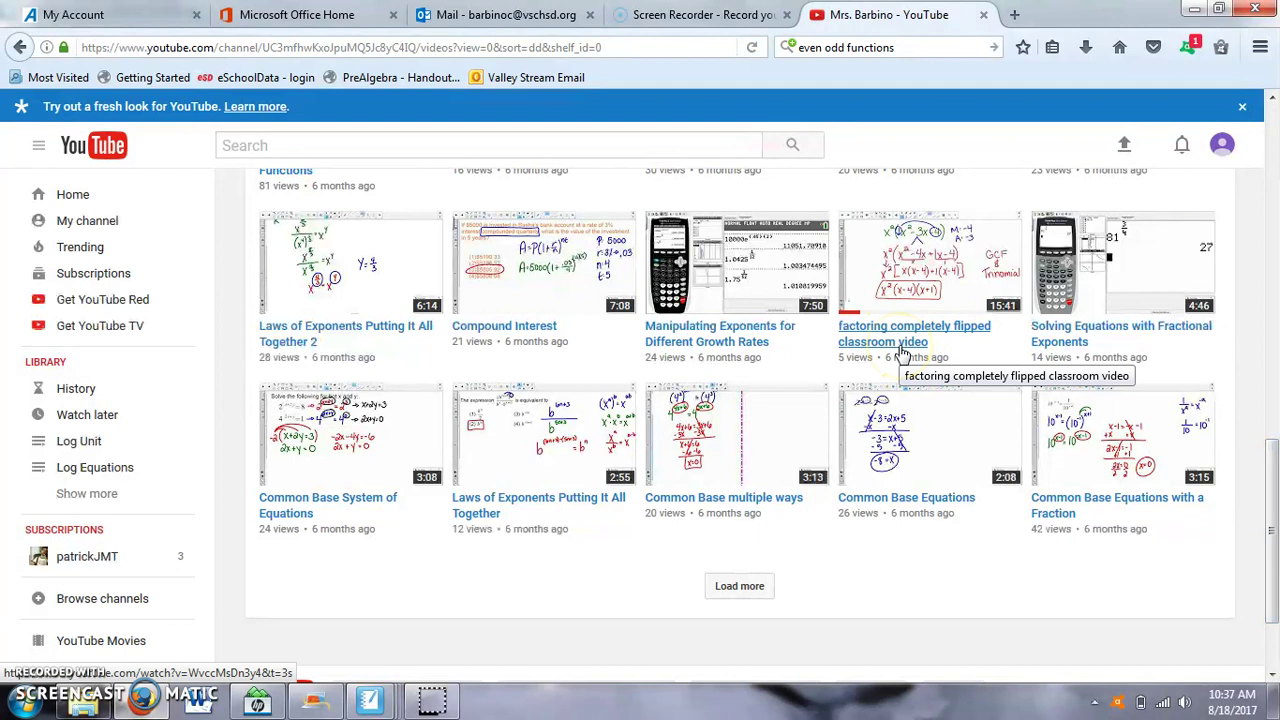
mouse_move(1000, 296)
left_mouse_down()
mouse_move(1006, 306)
mouse_move(943, 350)
left_mouse_up()
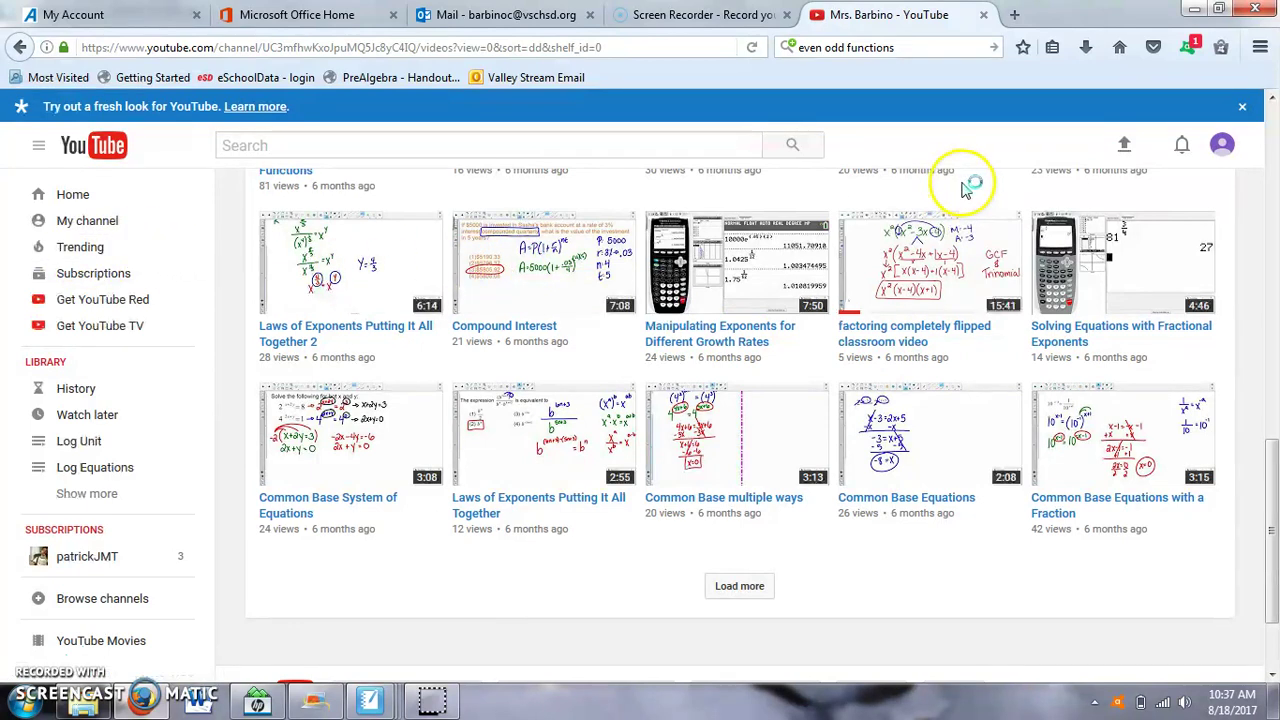
Upload the Completing the Square Windows Media video from the Mini Review Videos & Lessons folder to YouTube and close the folder window
left_click(1122, 150)
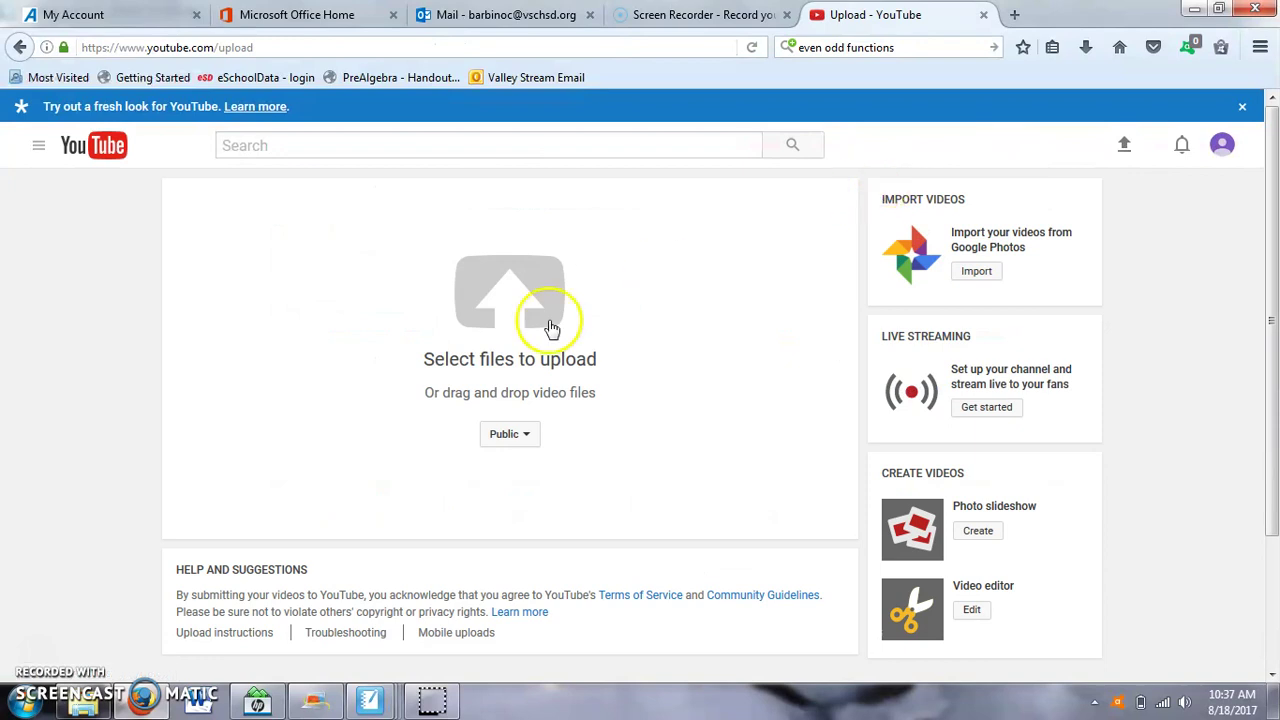
left_click(83, 703)
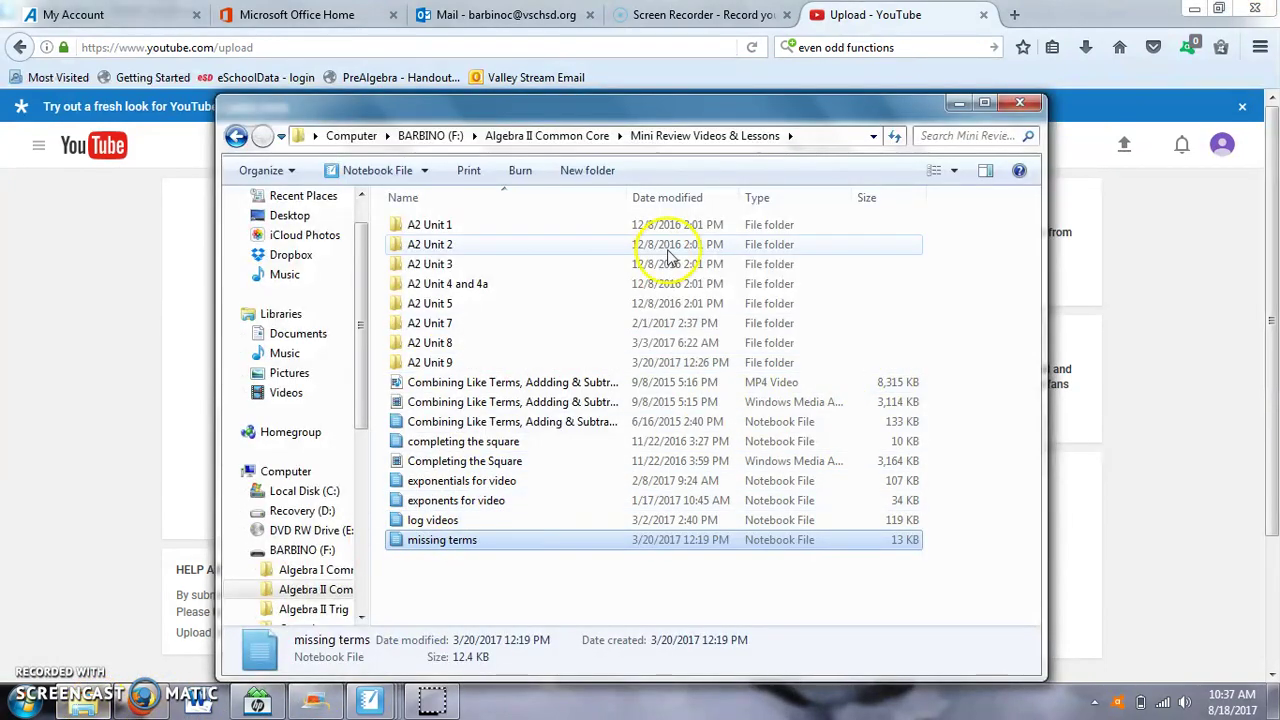
left_click_drag(650, 119, 1102, 103)
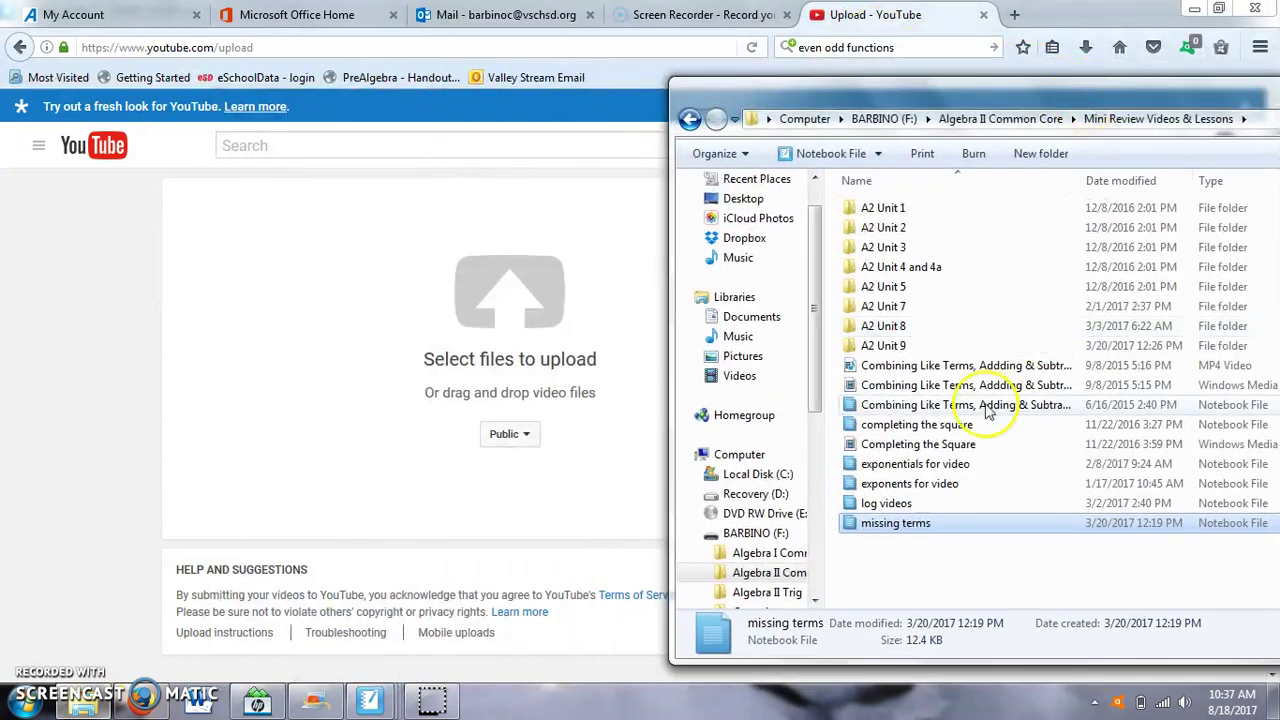
left_click_drag(918, 444, 491, 336)
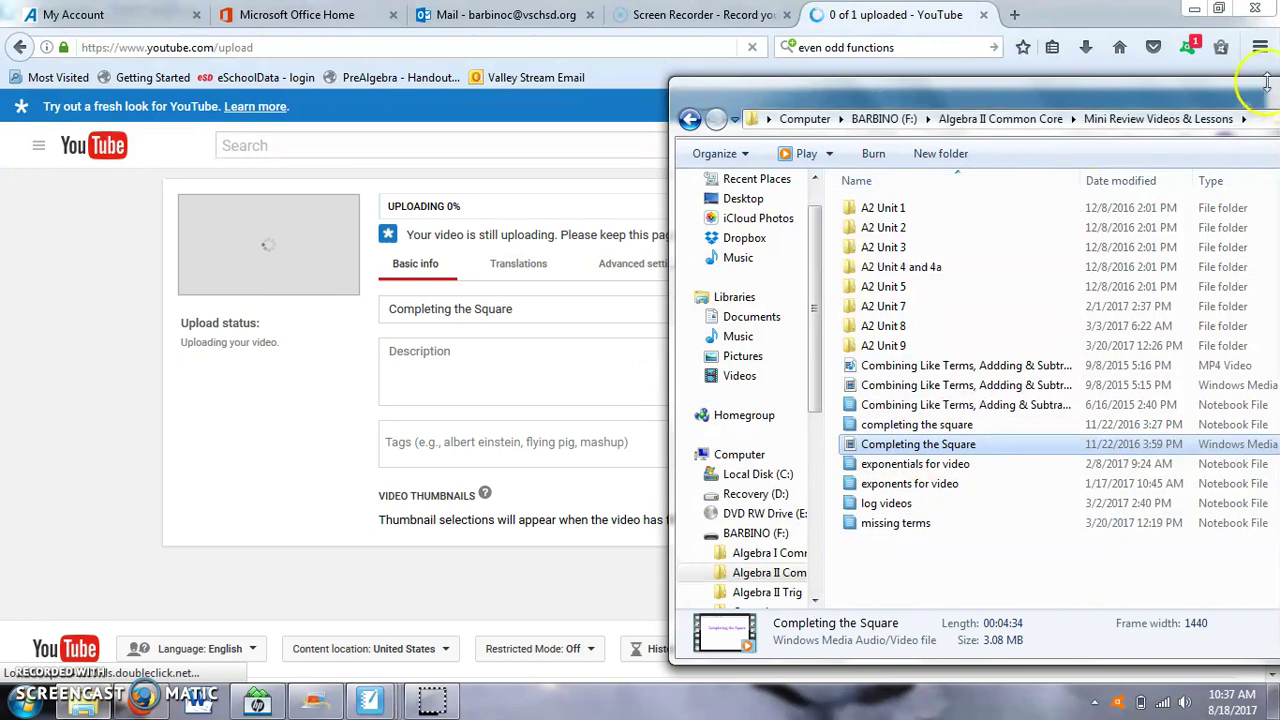
left_click_drag(1261, 97, 959, 113)
left_click(1171, 114)
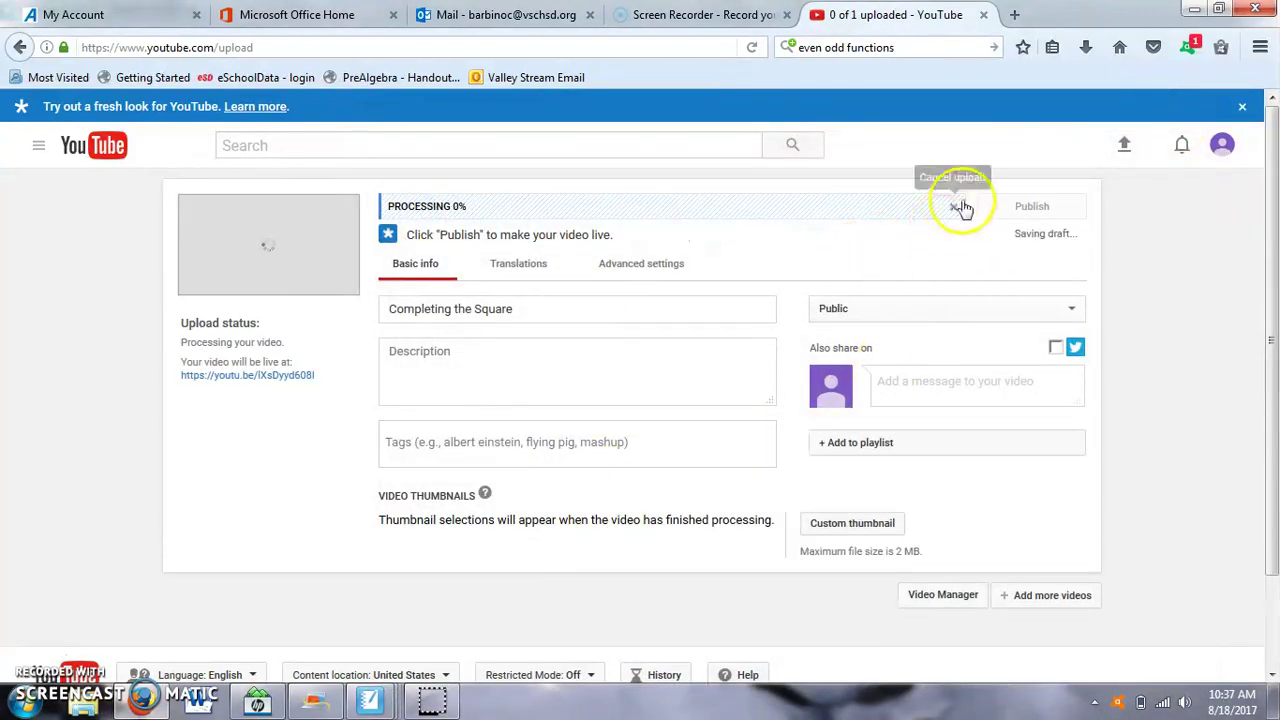
Leave the current upload page and try to upload the Combining Like Terms, Addding & Subtracting Polynomials Windows video from Mini Review Videos & Lessons
left_click(1124, 144)
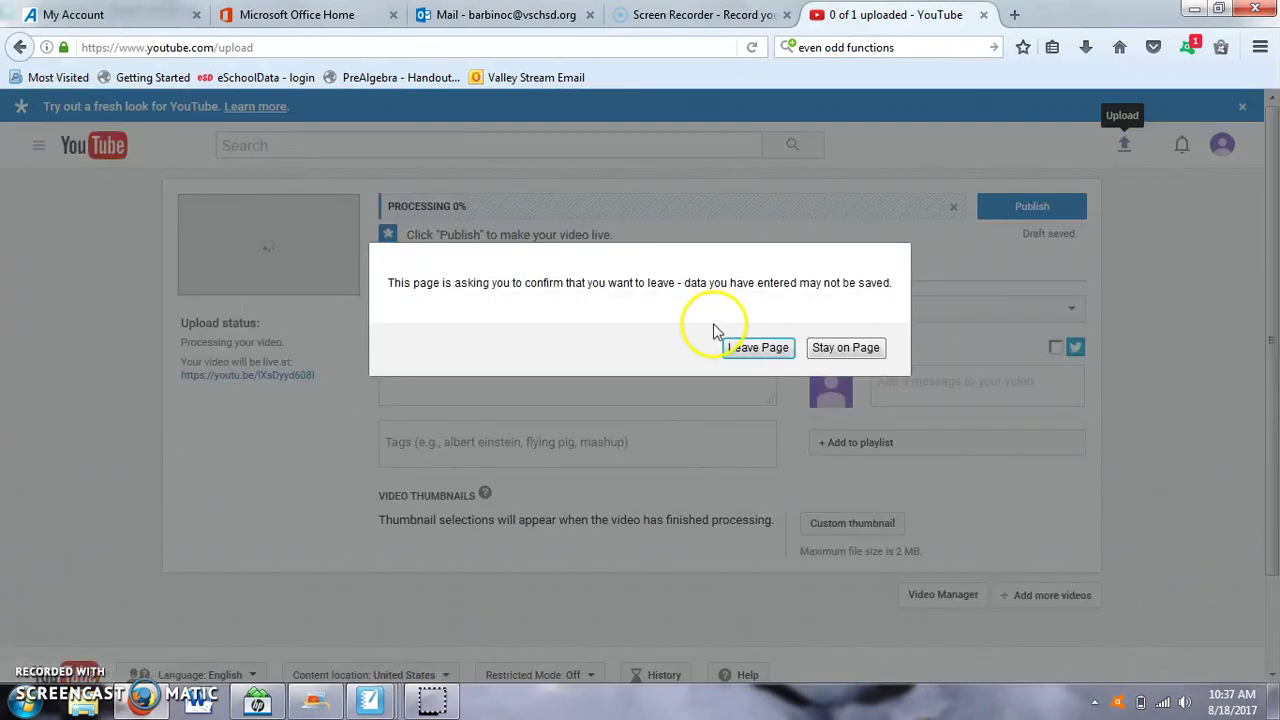
left_click(776, 349)
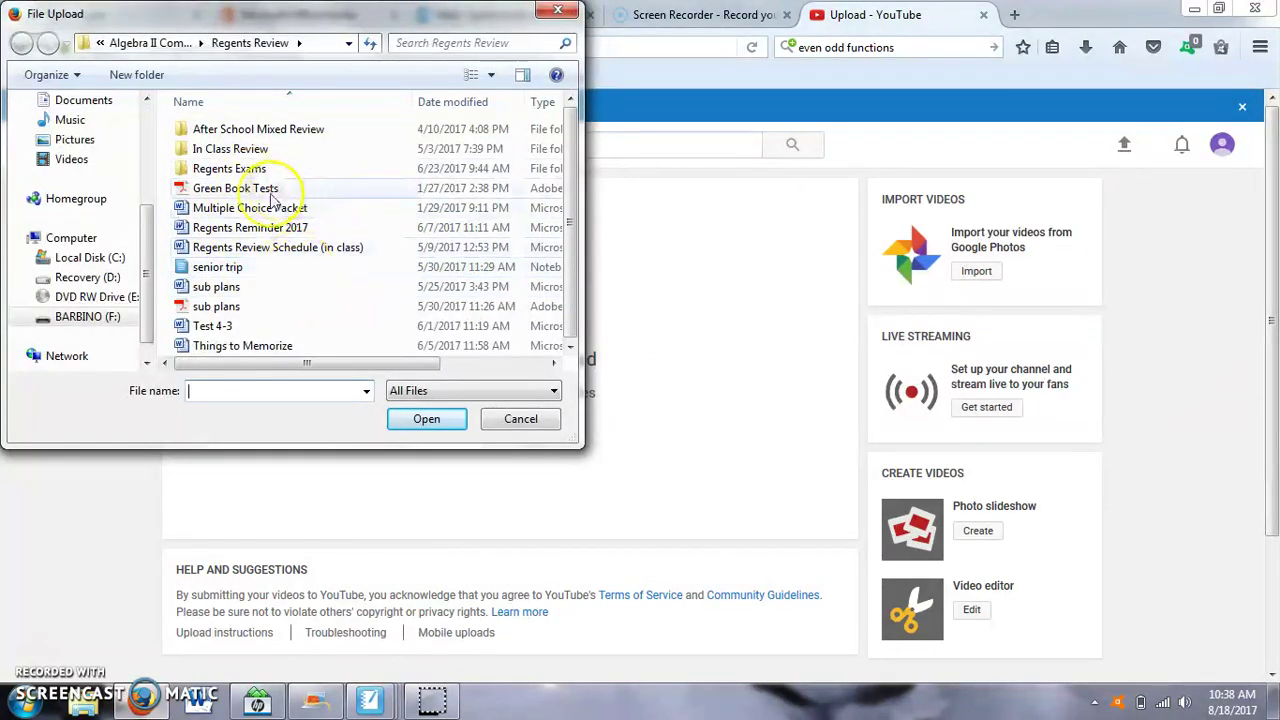
left_click(160, 43)
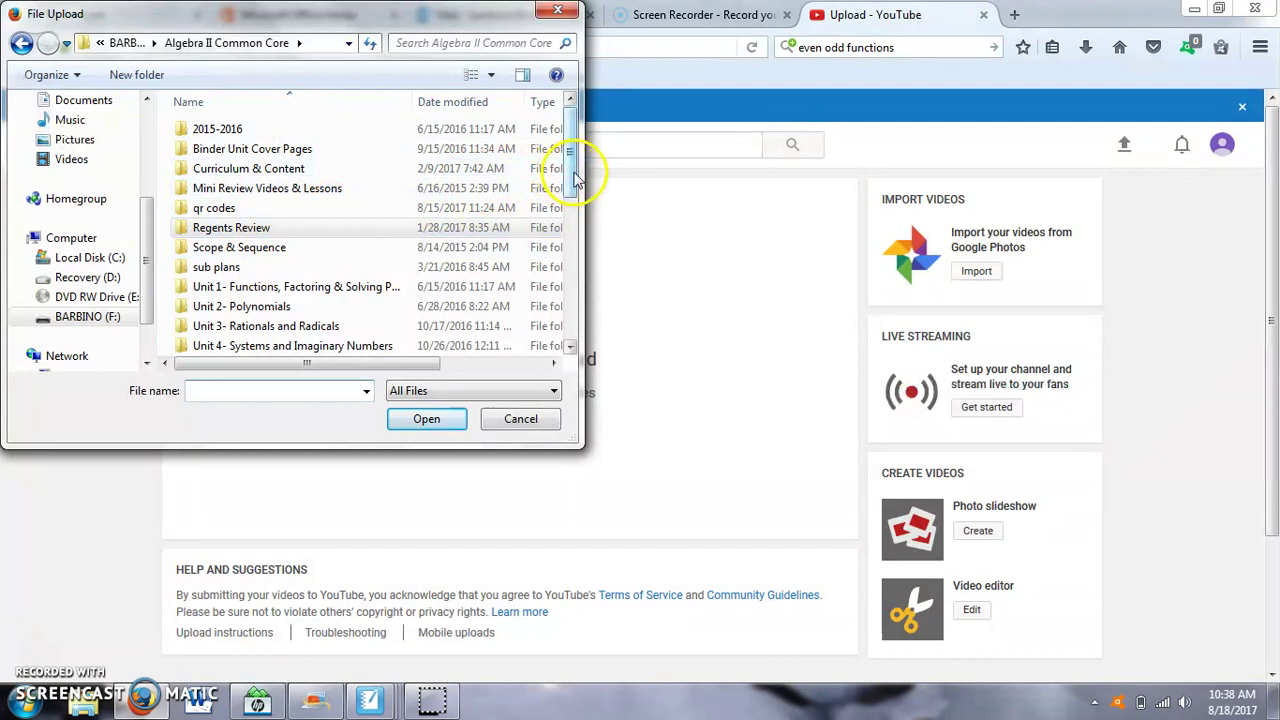
double_click(328, 190)
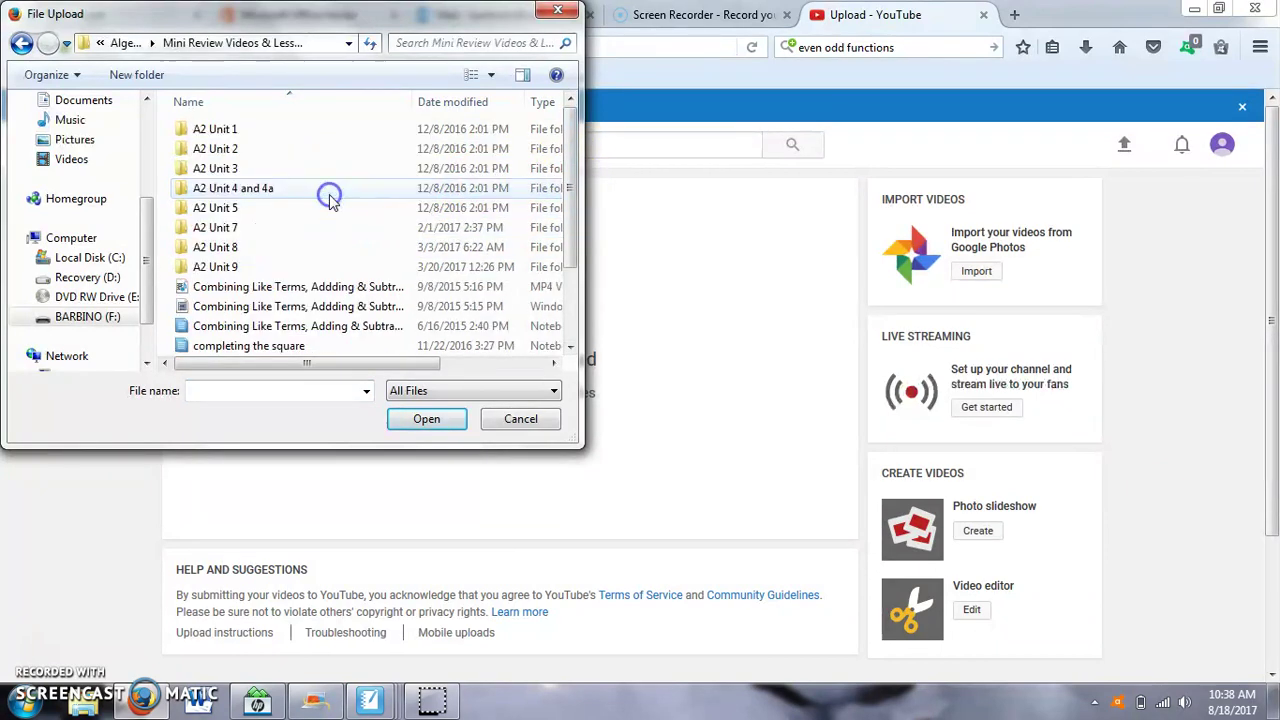
left_click(305, 306)
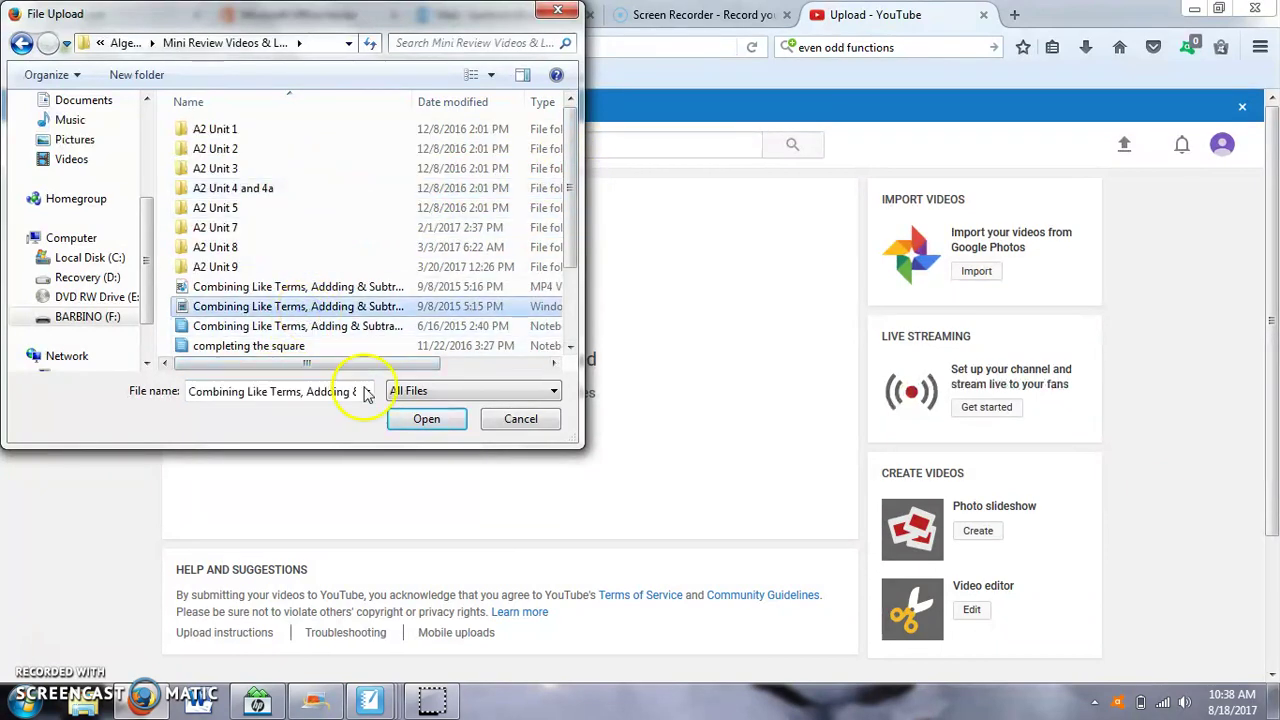
left_click(426, 419)
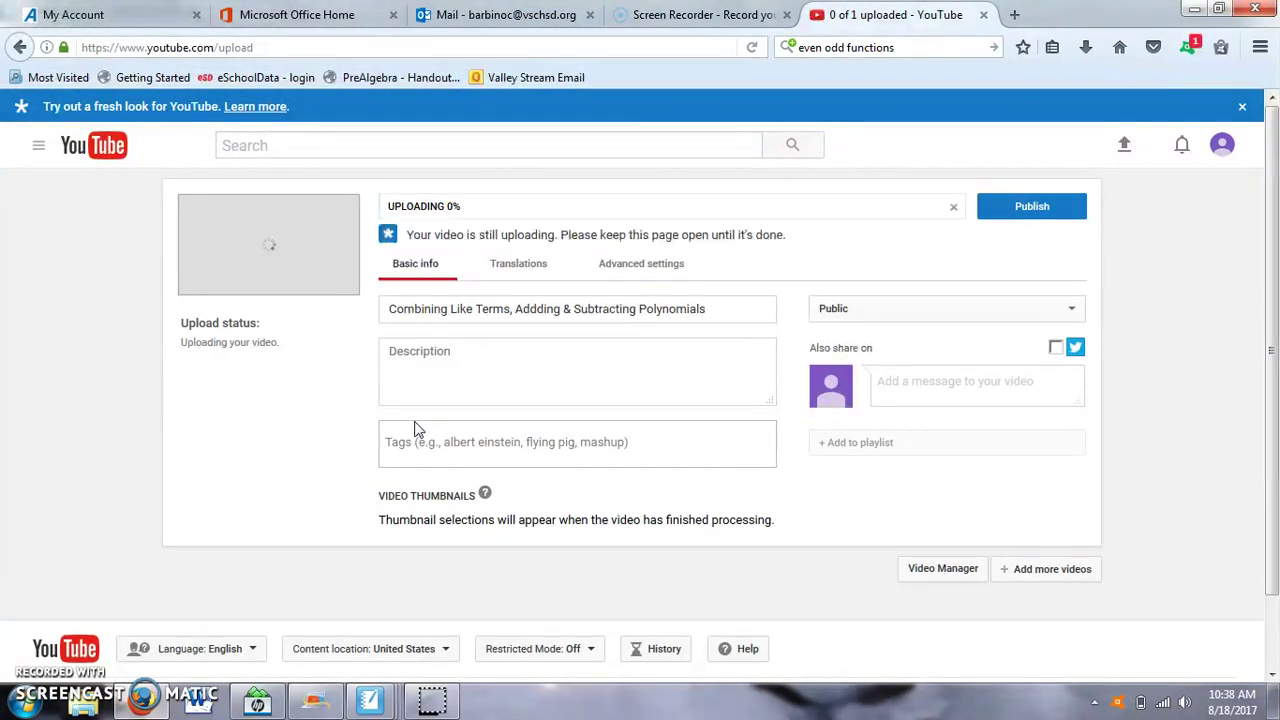
Go through the upload's title, description and tags fields without changing them
left_click(736, 311)
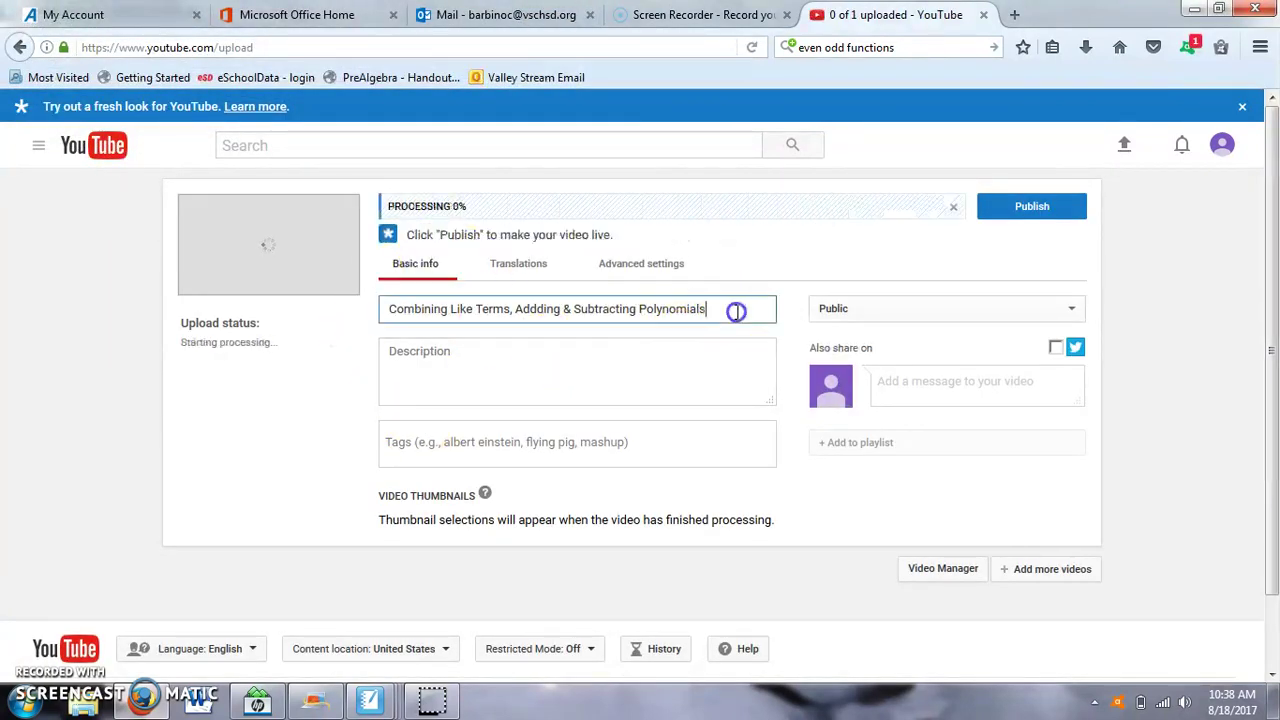
left_click_drag(736, 311, 400, 323)
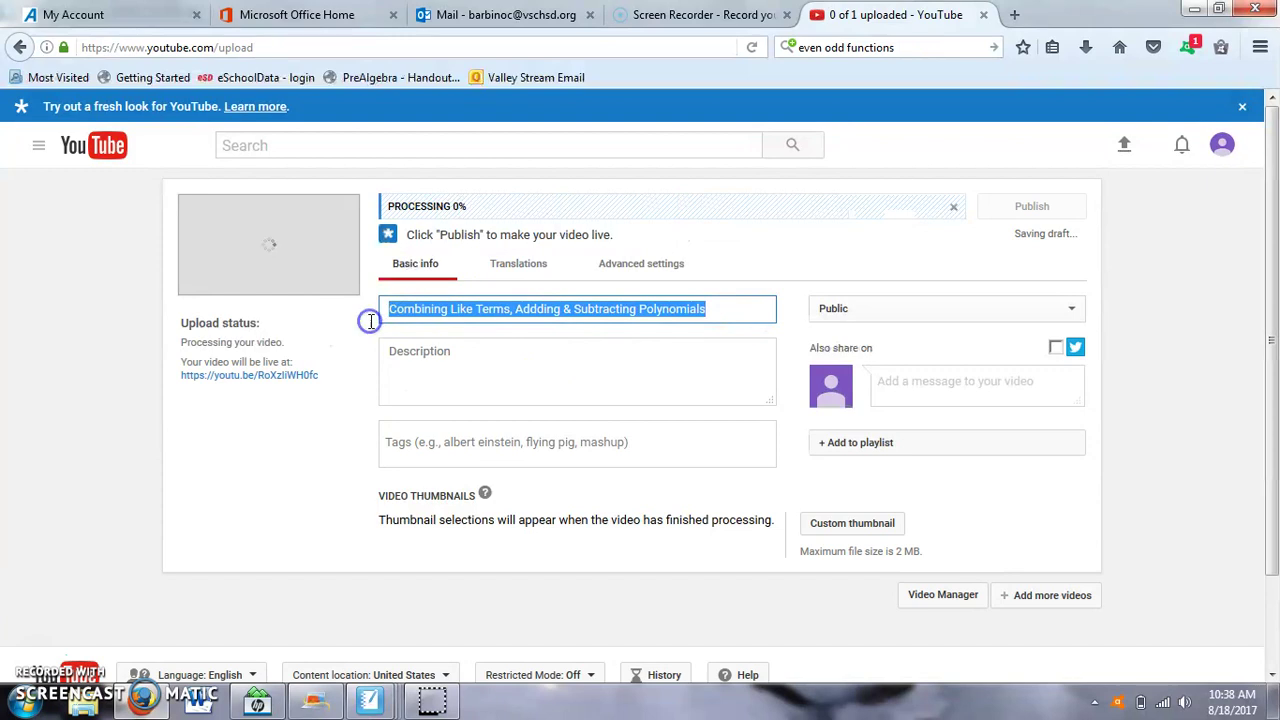
left_click(524, 353)
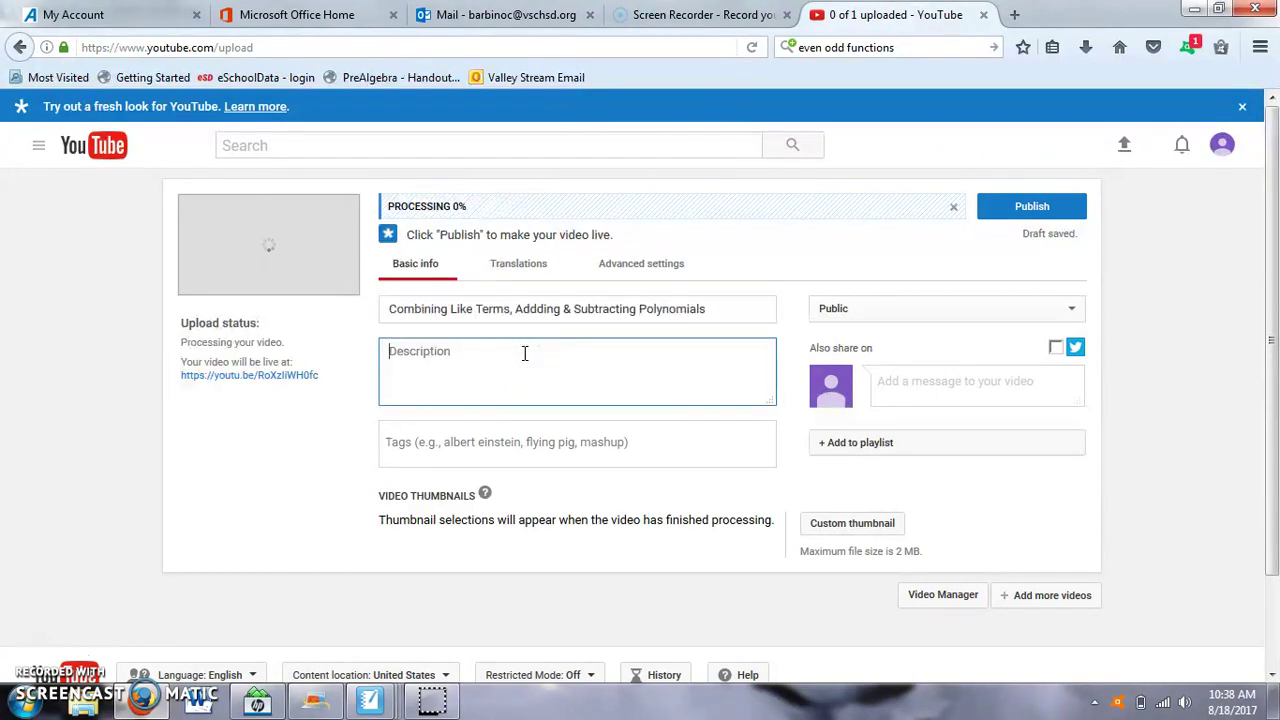
left_click(492, 455)
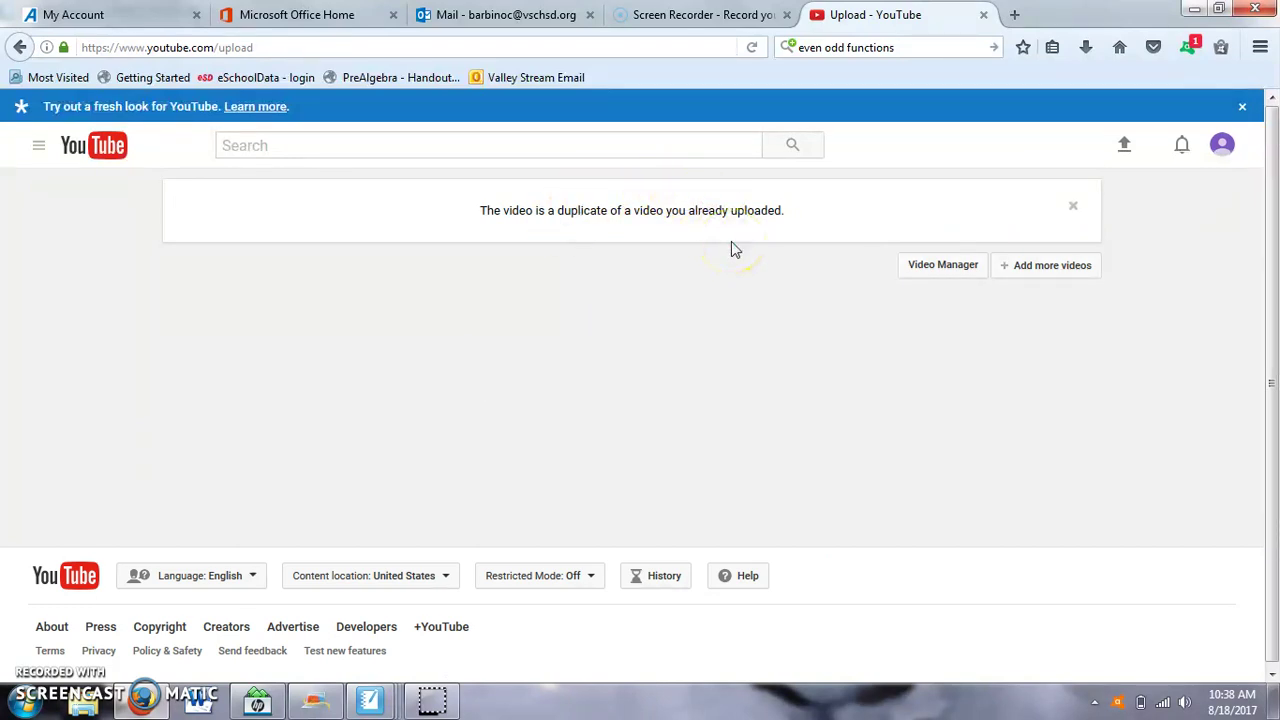
Add the Completing the Square Windows video from Mini Review Videos & Lessons as another upload and dismiss the duplicate-video notice
left_click(1040, 272)
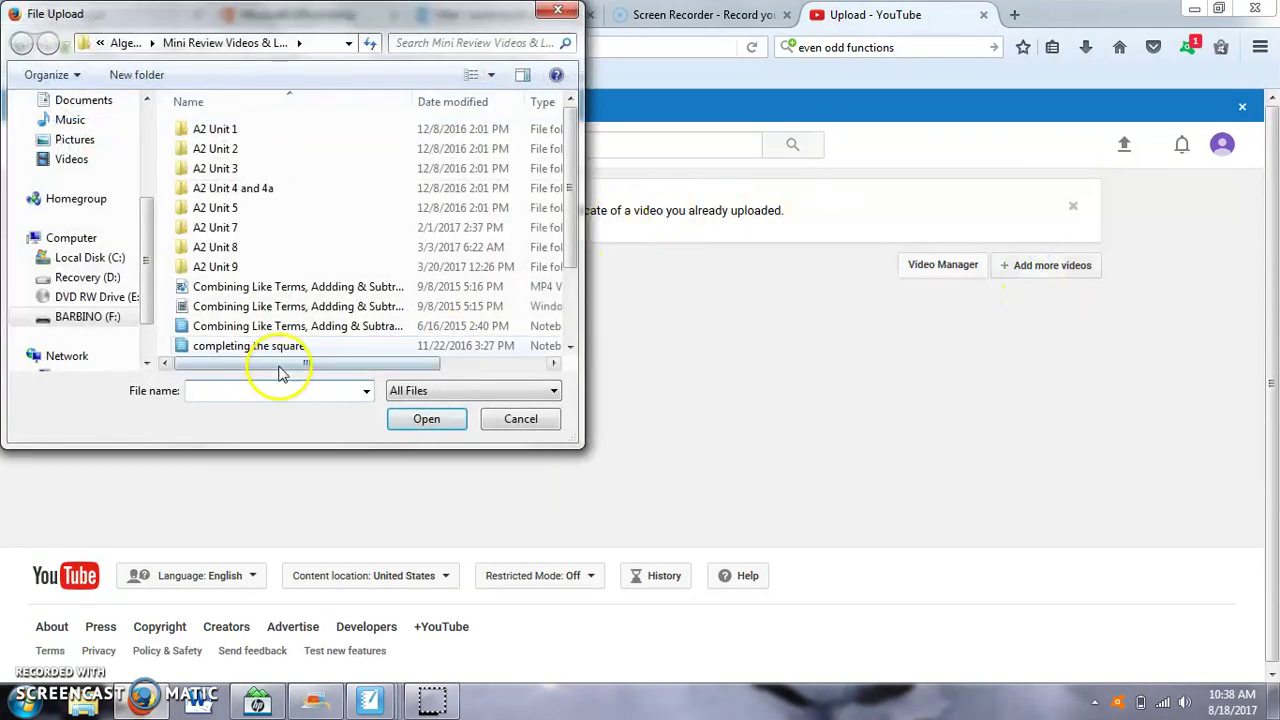
left_click_drag(571, 251, 571, 306)
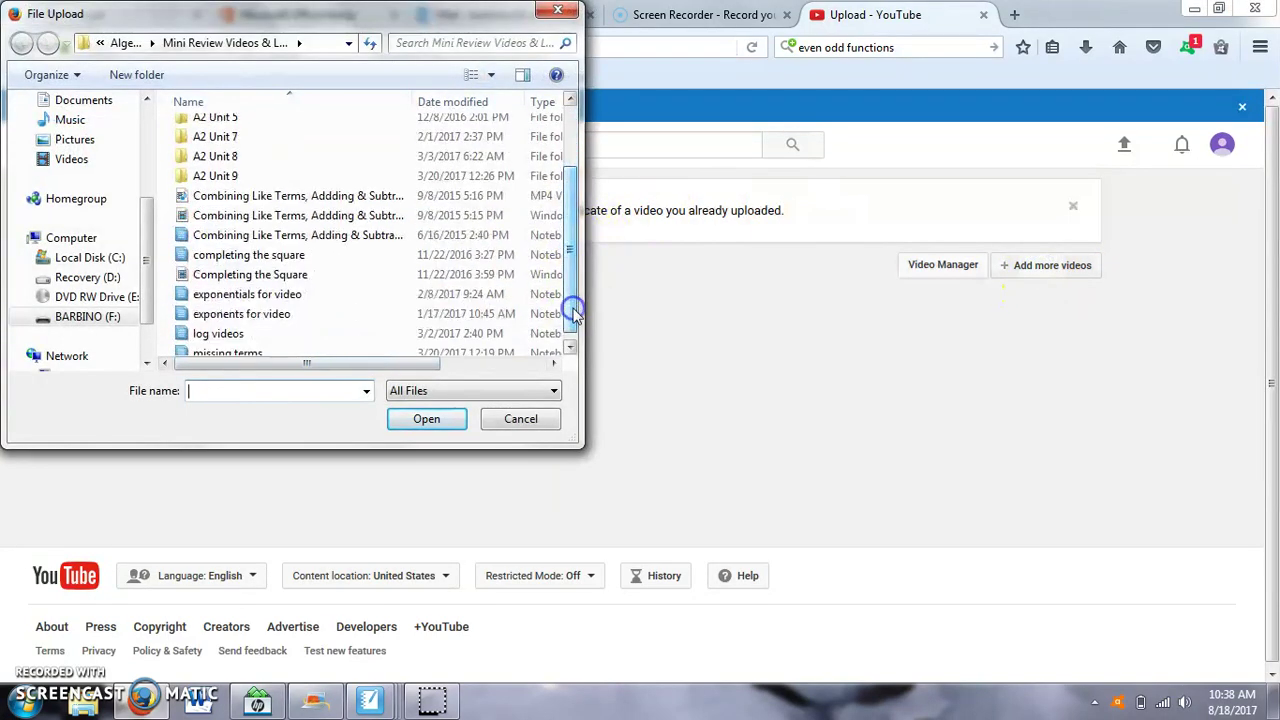
left_click(300, 274)
left_click(420, 414)
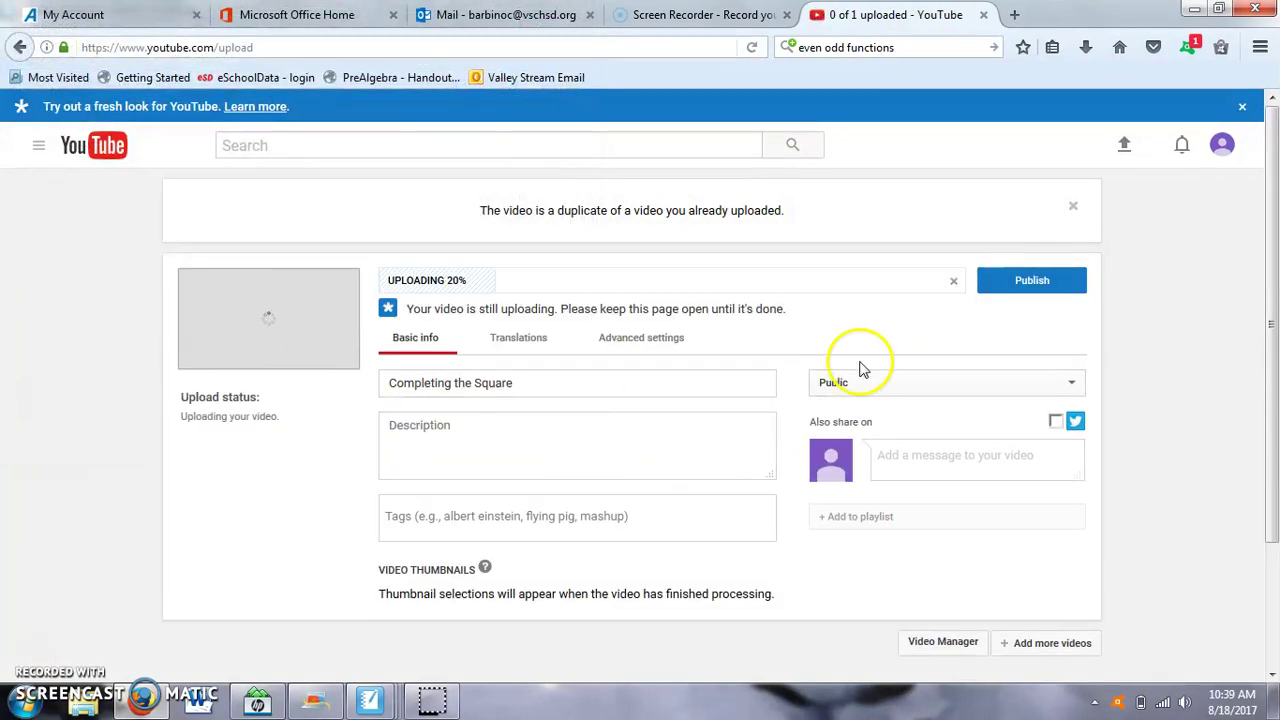
left_click(1046, 288)
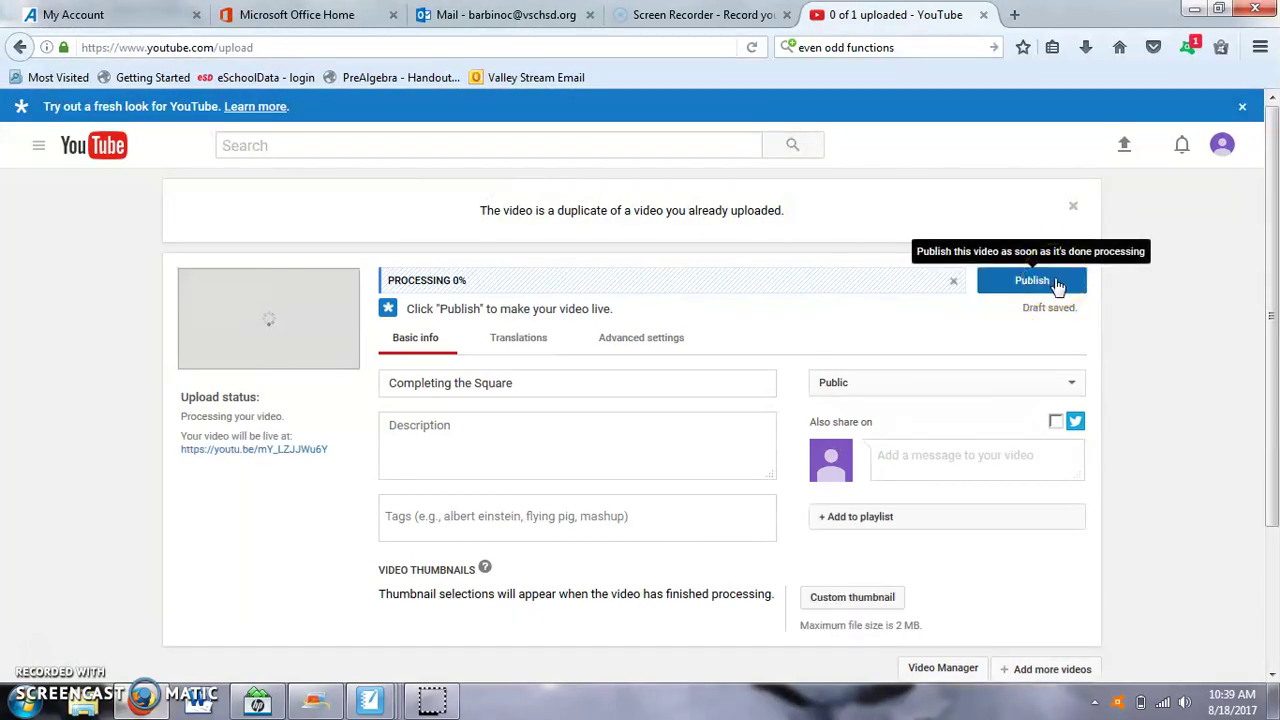
left_click(1073, 206)
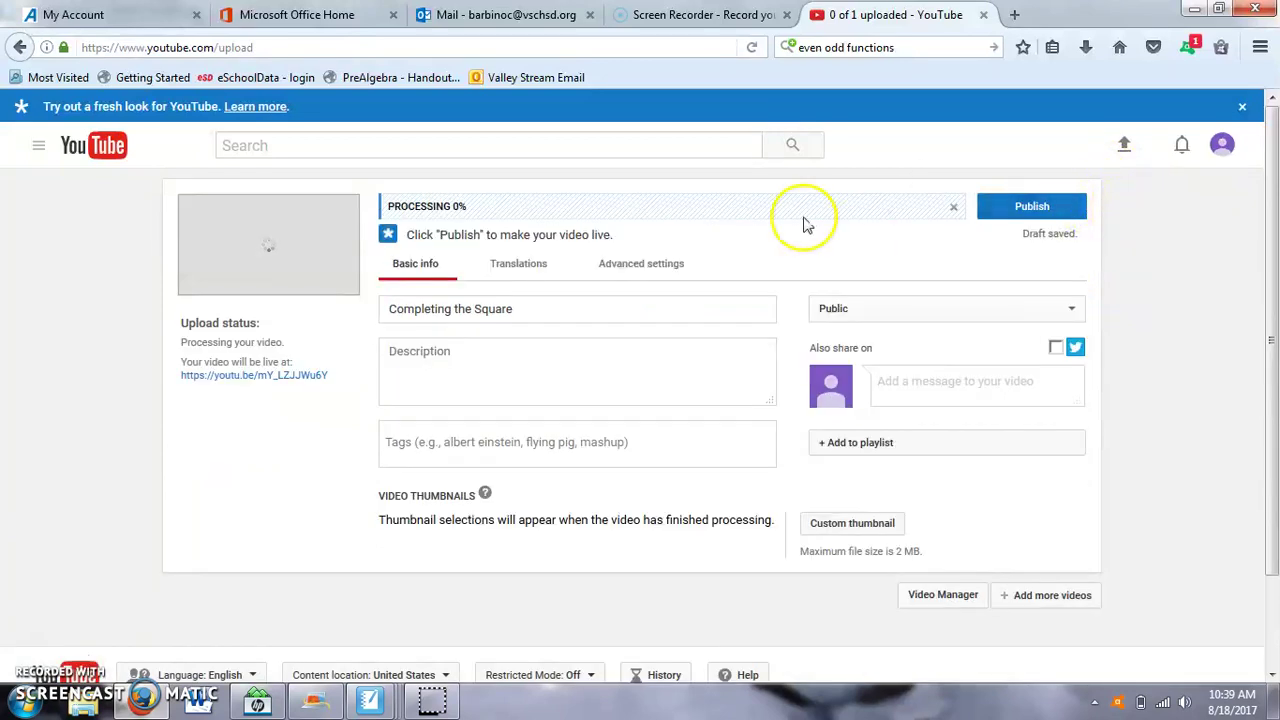
Leave the upload page for the teacher's own channel page and view its public uploads
left_click(38, 145)
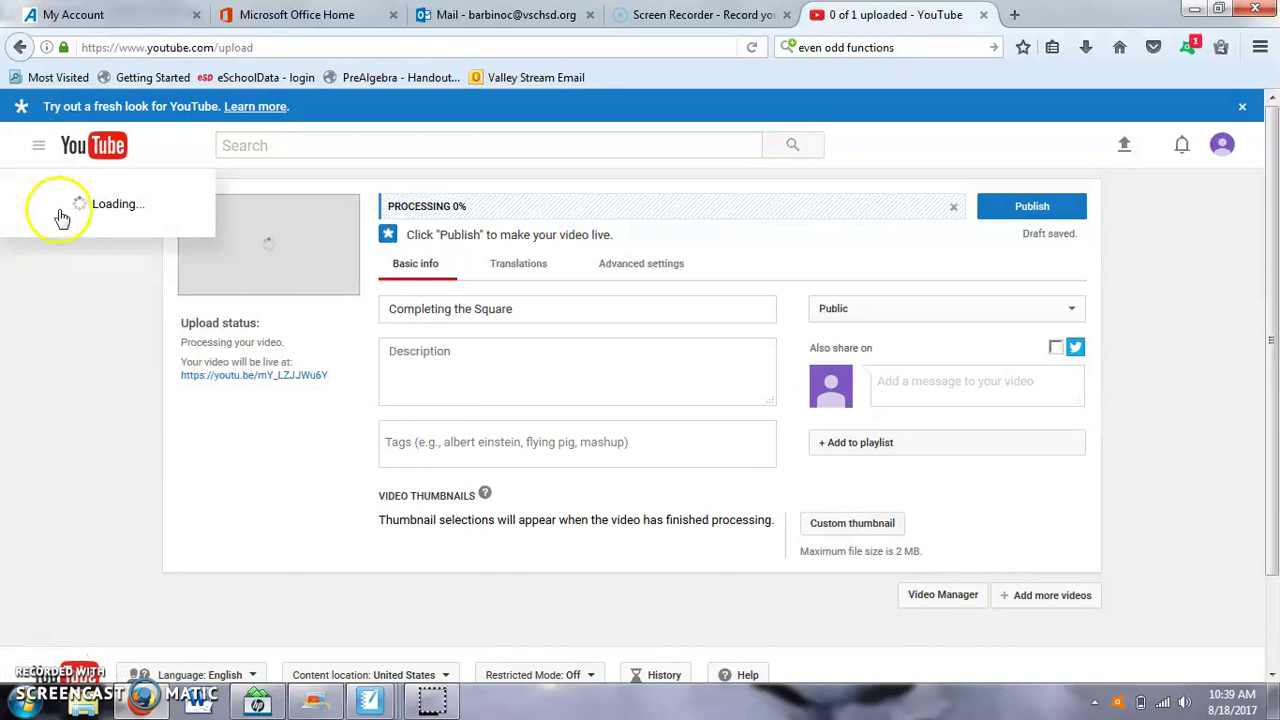
left_click(62, 222)
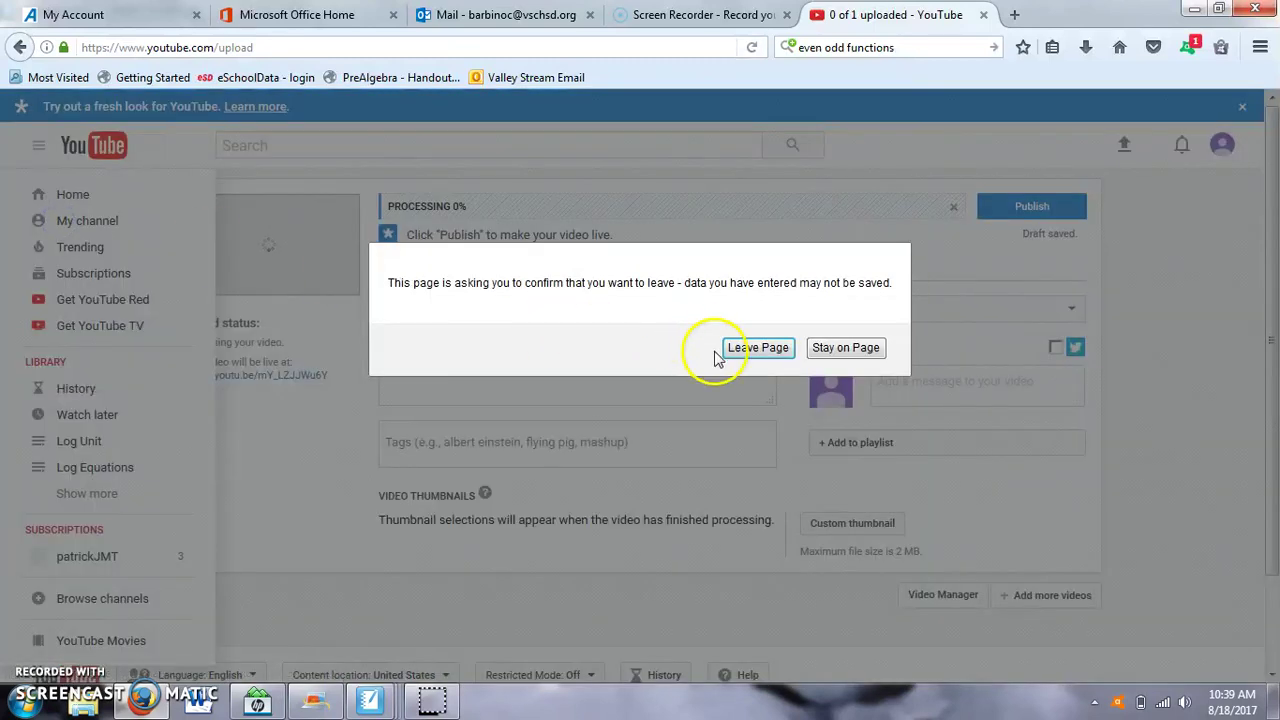
left_click(778, 352)
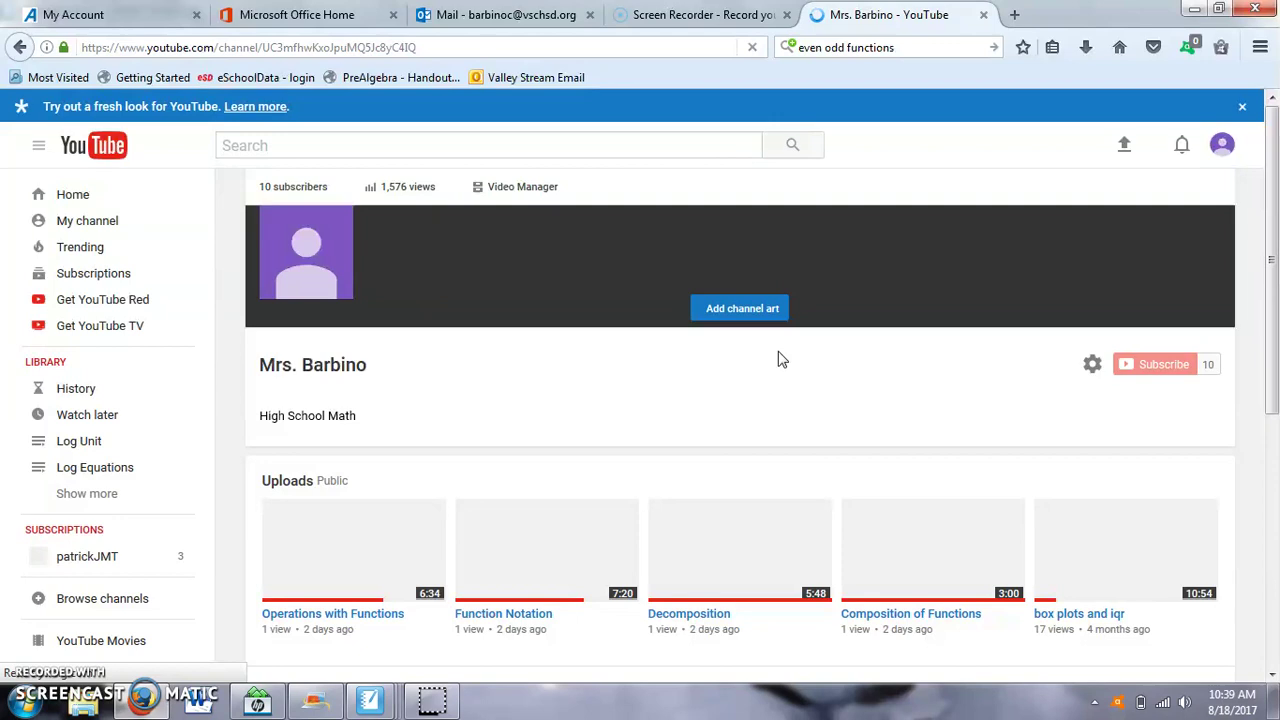
left_click(966, 341)
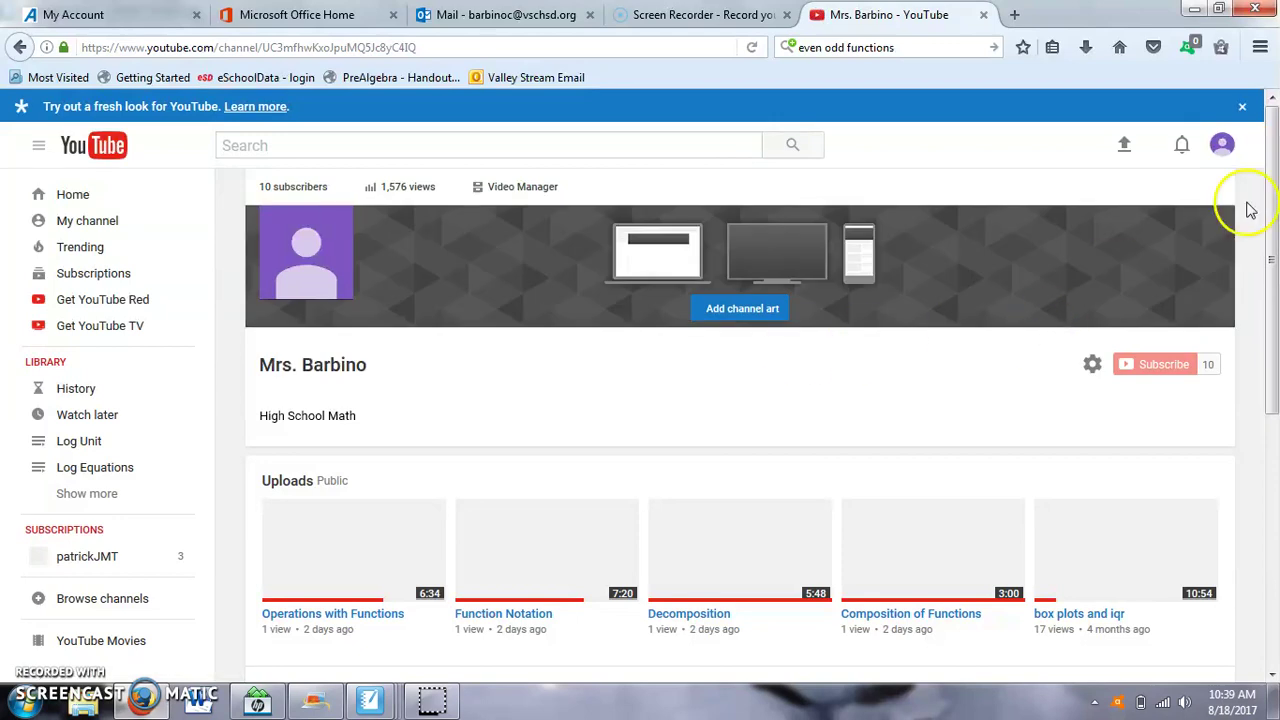
left_click_drag(1268, 200, 1265, 258)
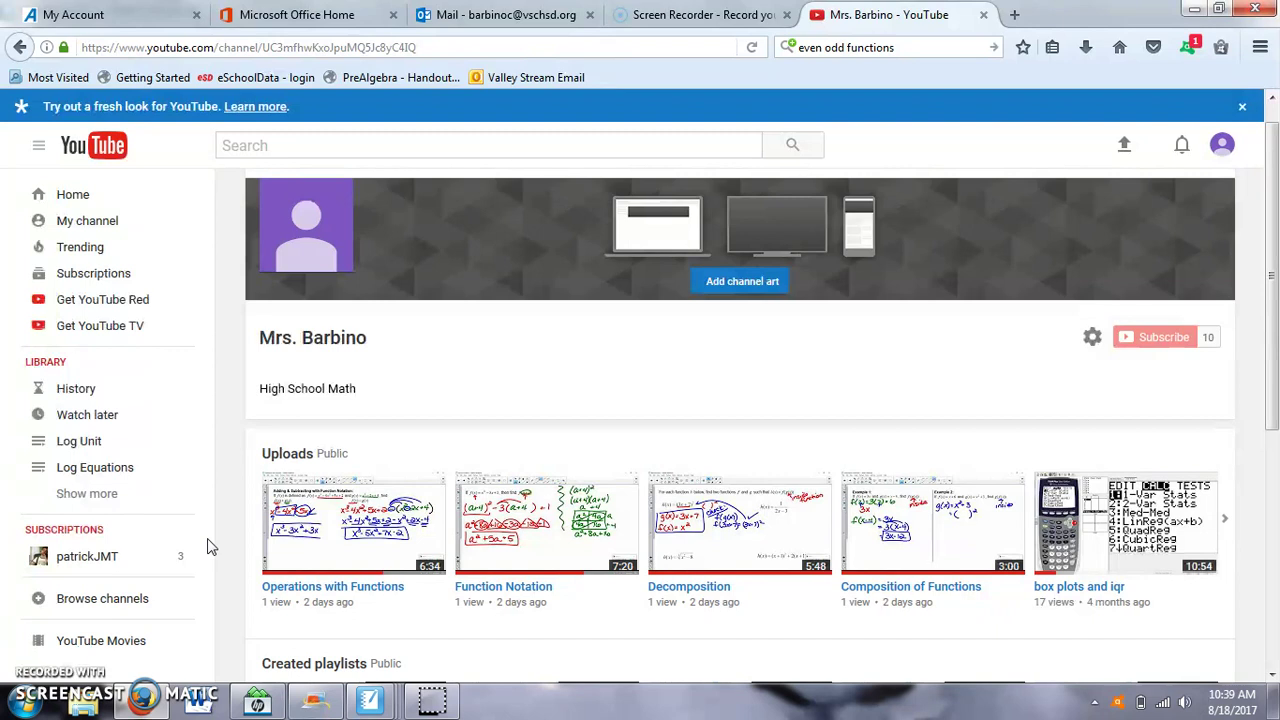
left_click(32, 648)
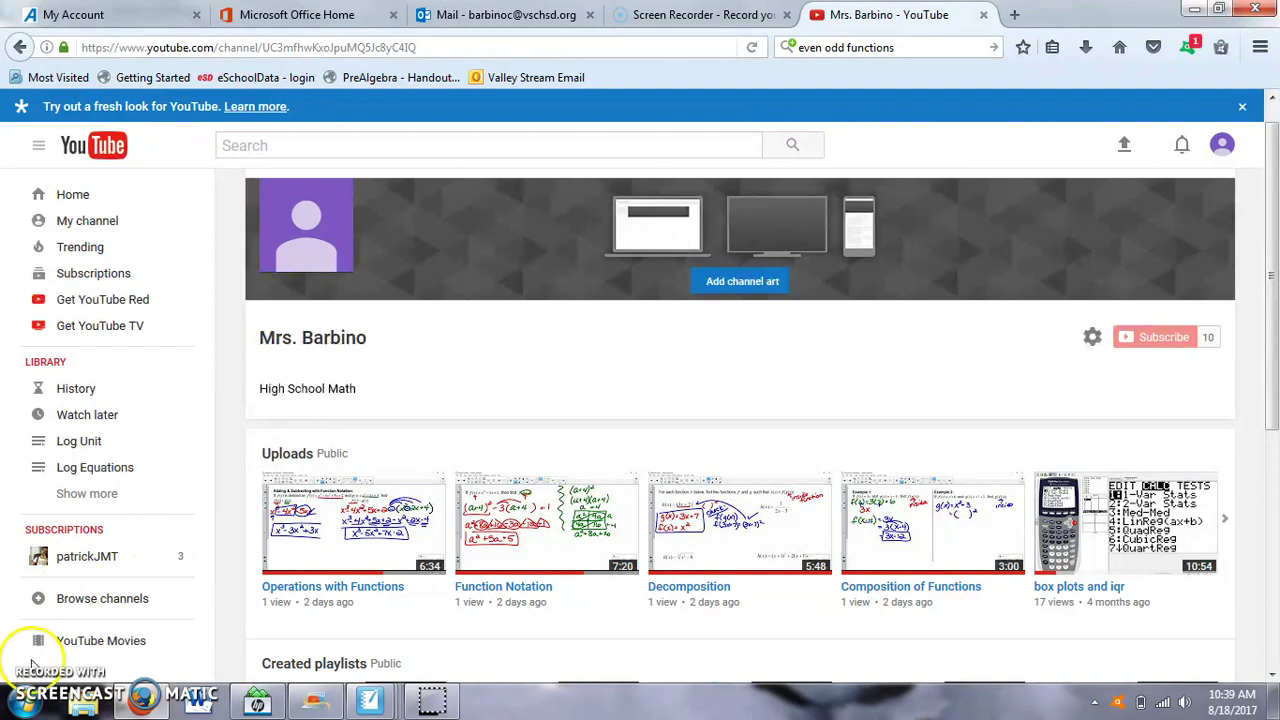